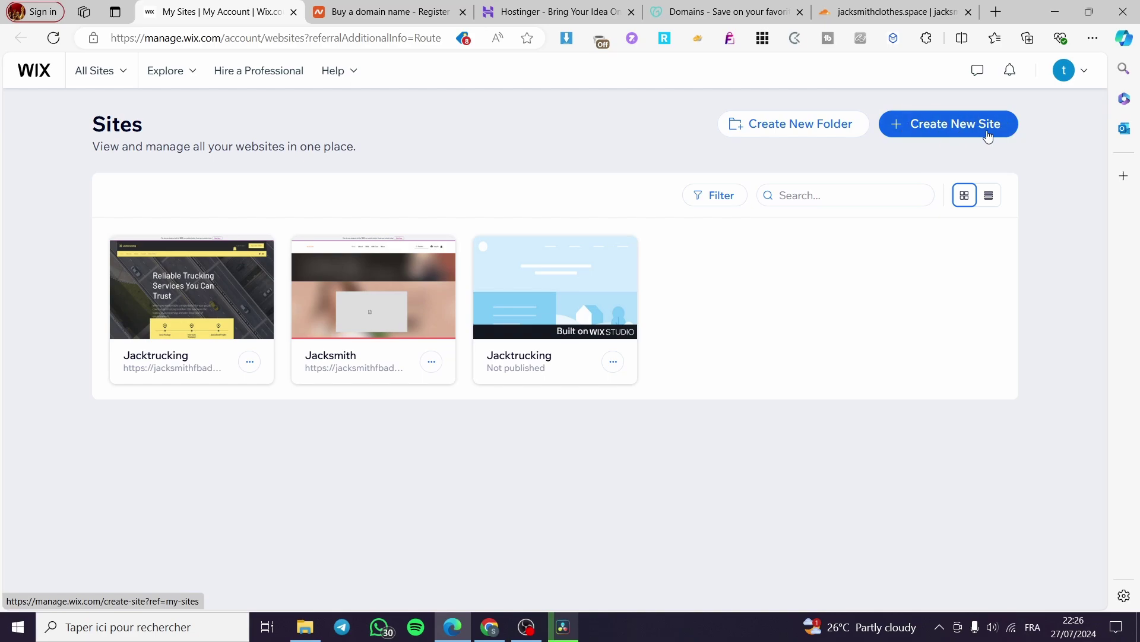
Step: Open the Jacktrucking site's dashboard from its site card
mouse_move(569, 356)
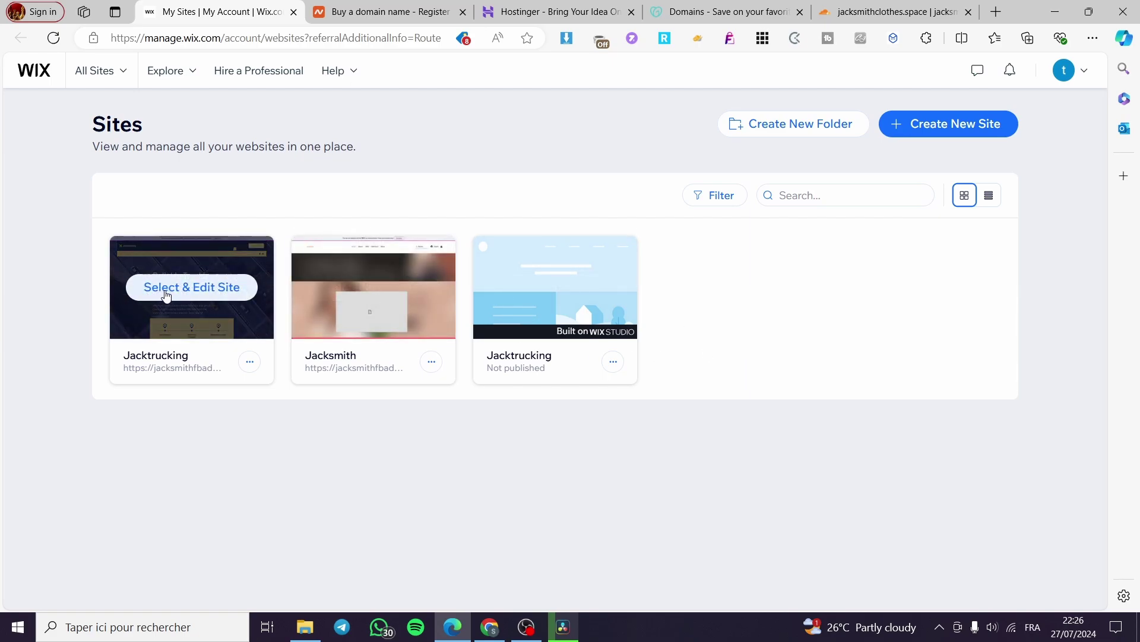
left_click(167, 296)
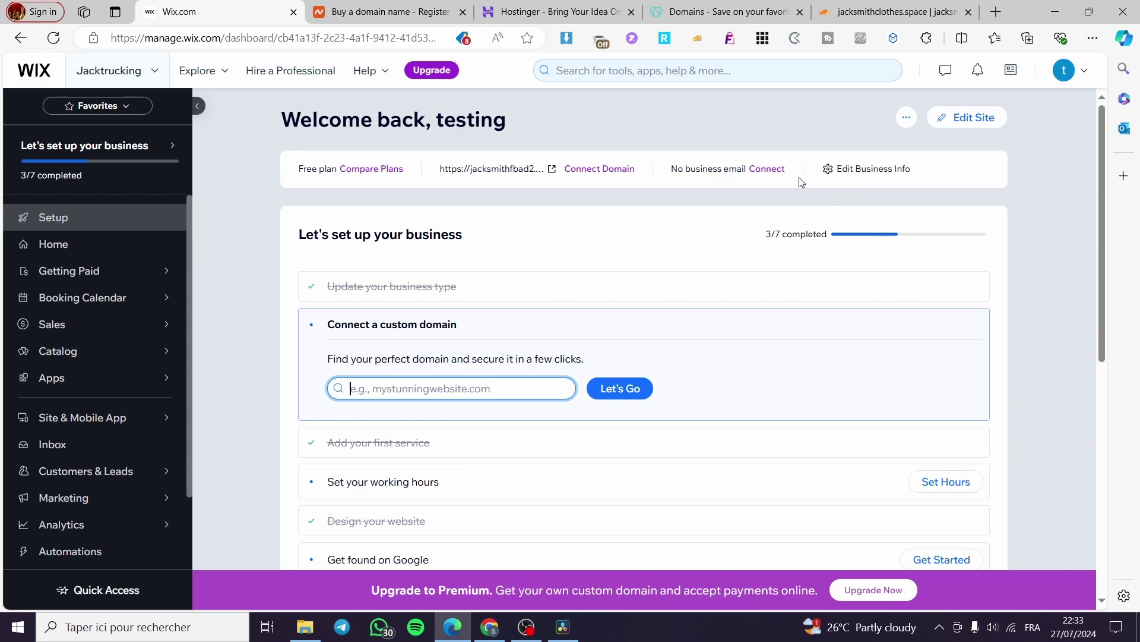
scroll(594, 285, "down", 2)
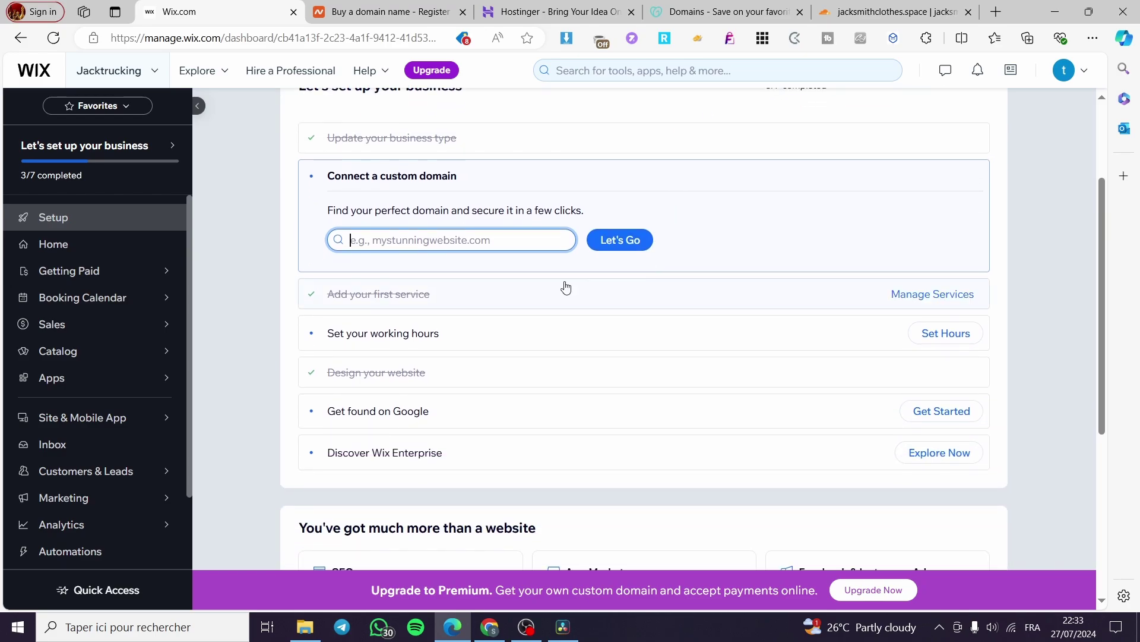
scroll(381, 315, "up", 2)
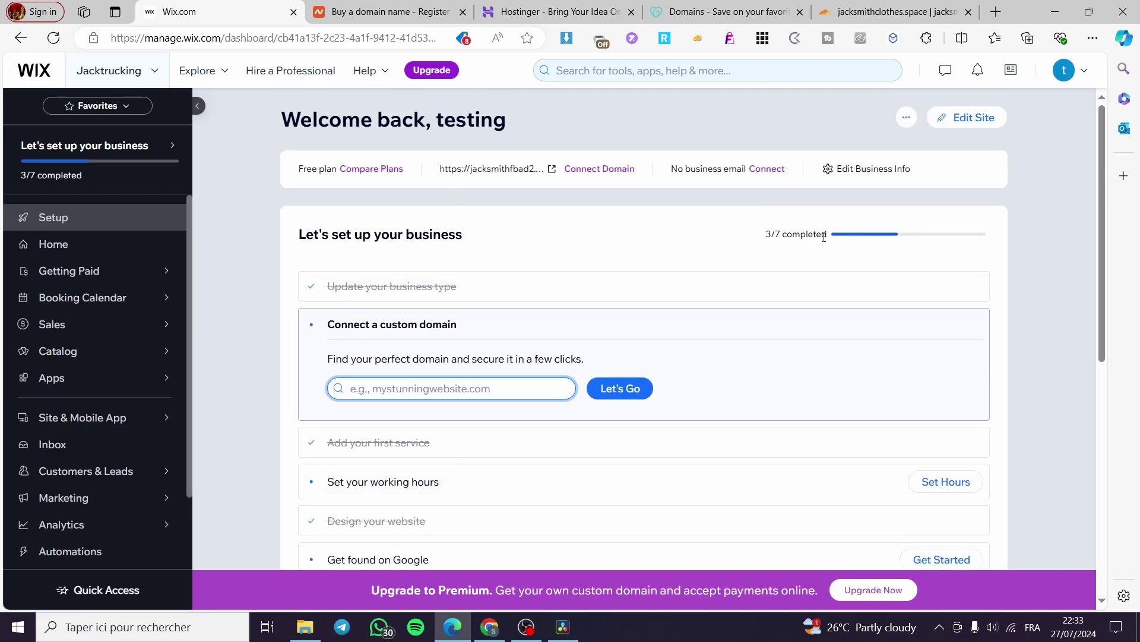
Step: Highlight the 3/7 setup progress count and review the setup checklist
left_click(779, 233)
double_click(773, 233)
left_click(780, 243)
double_click(778, 235)
left_click(780, 243)
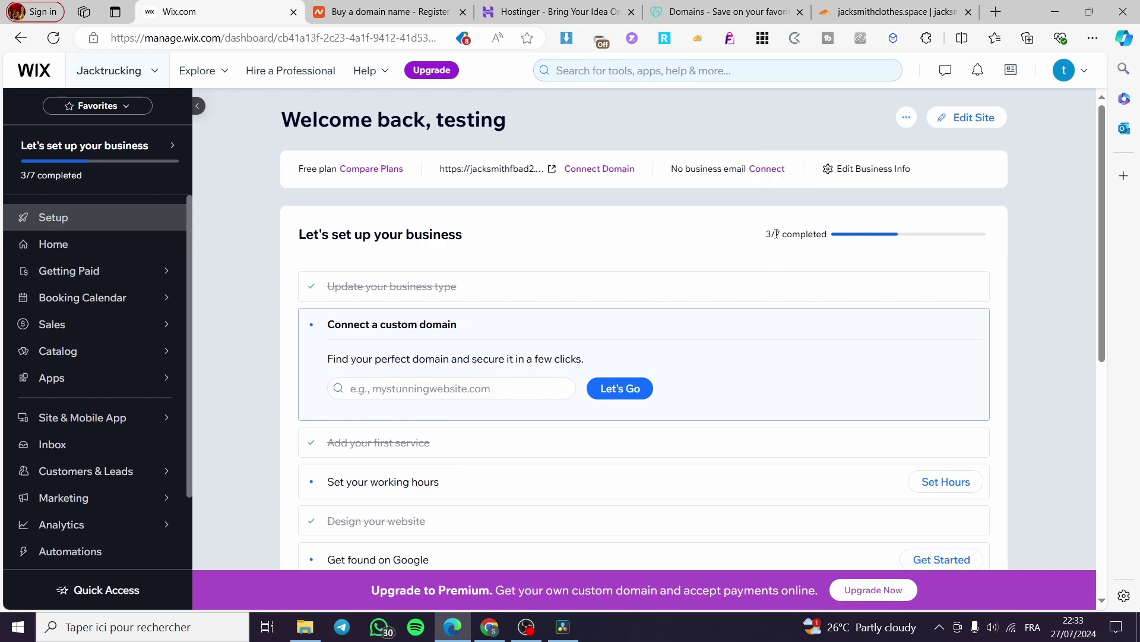
double_click(774, 234)
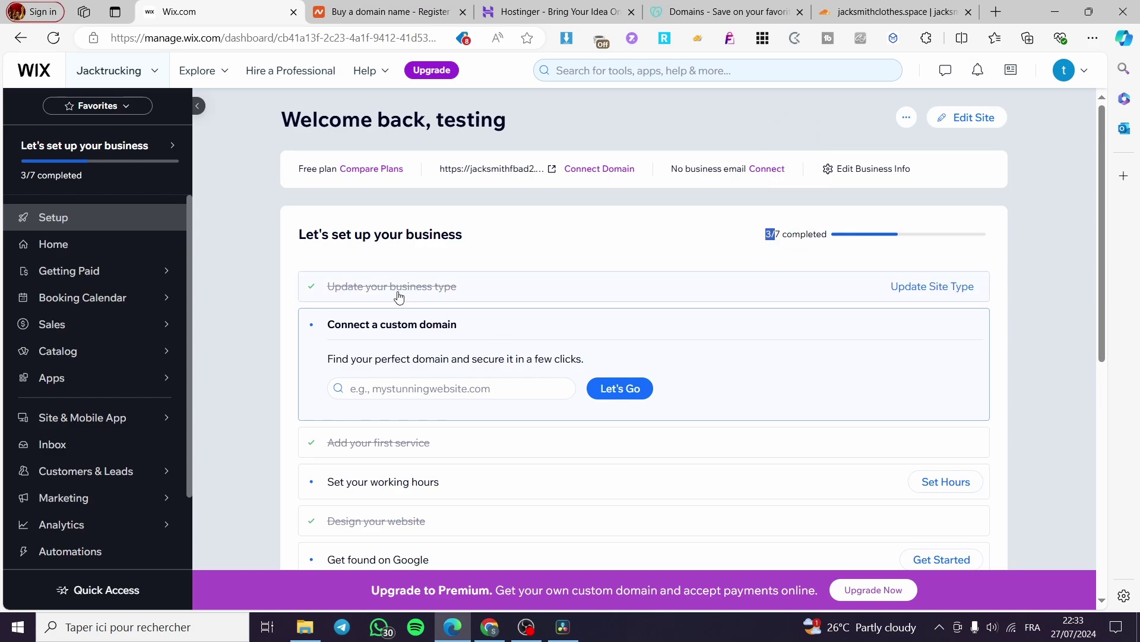
scroll(463, 287, "down", 1)
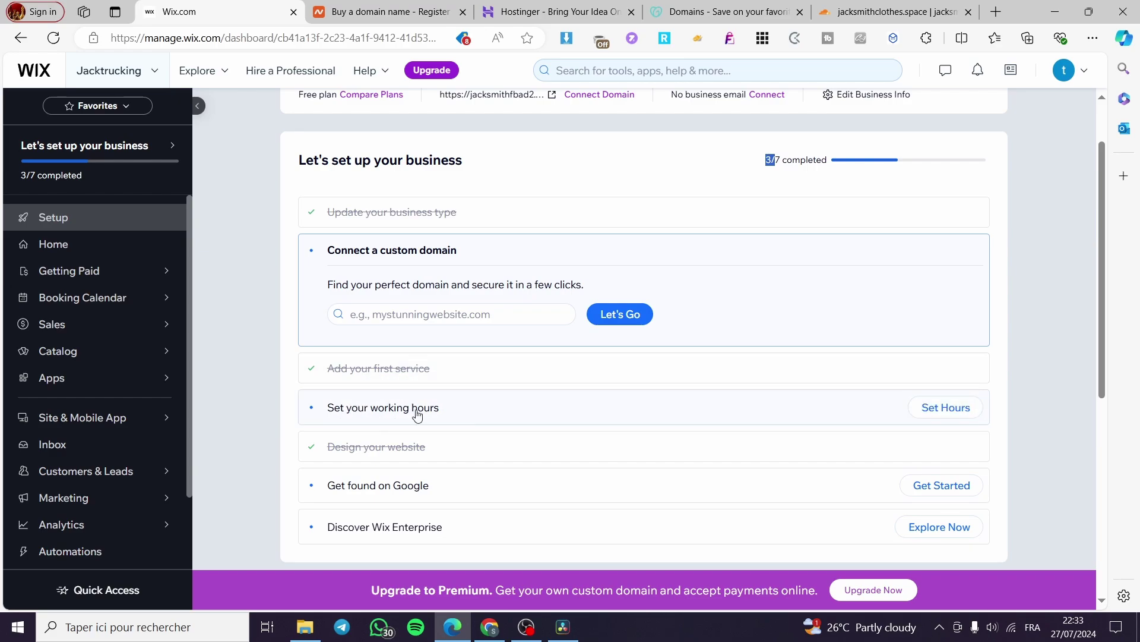
scroll(663, 438, "up", 1)
scroll(663, 437, "up", 2)
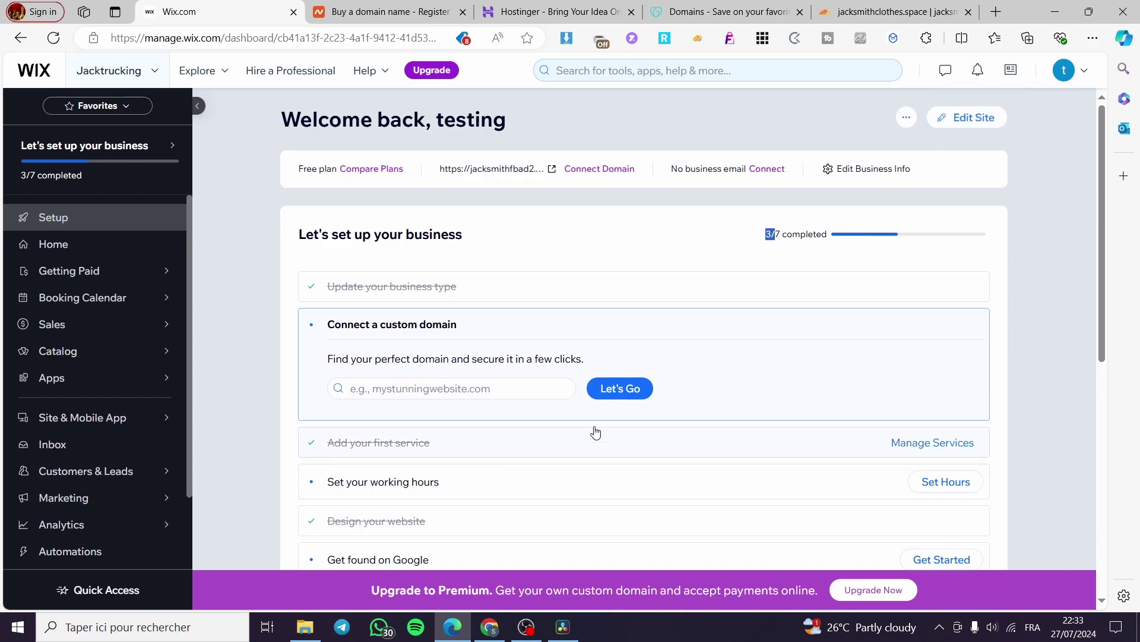
scroll(701, 202, "down", 3)
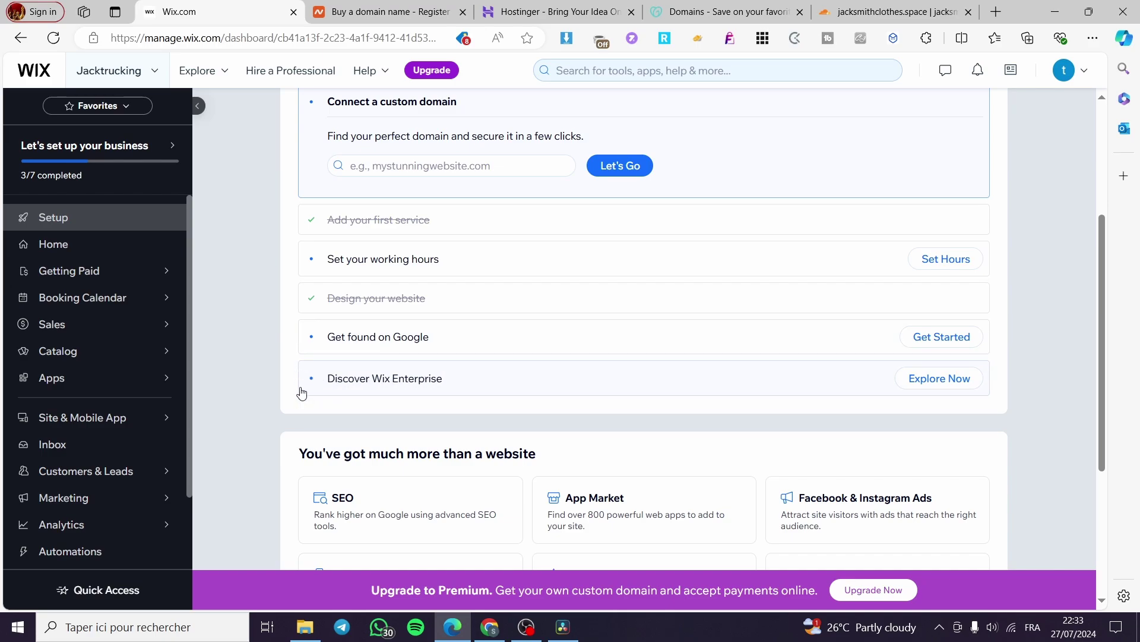
scroll(349, 375, "up", 4)
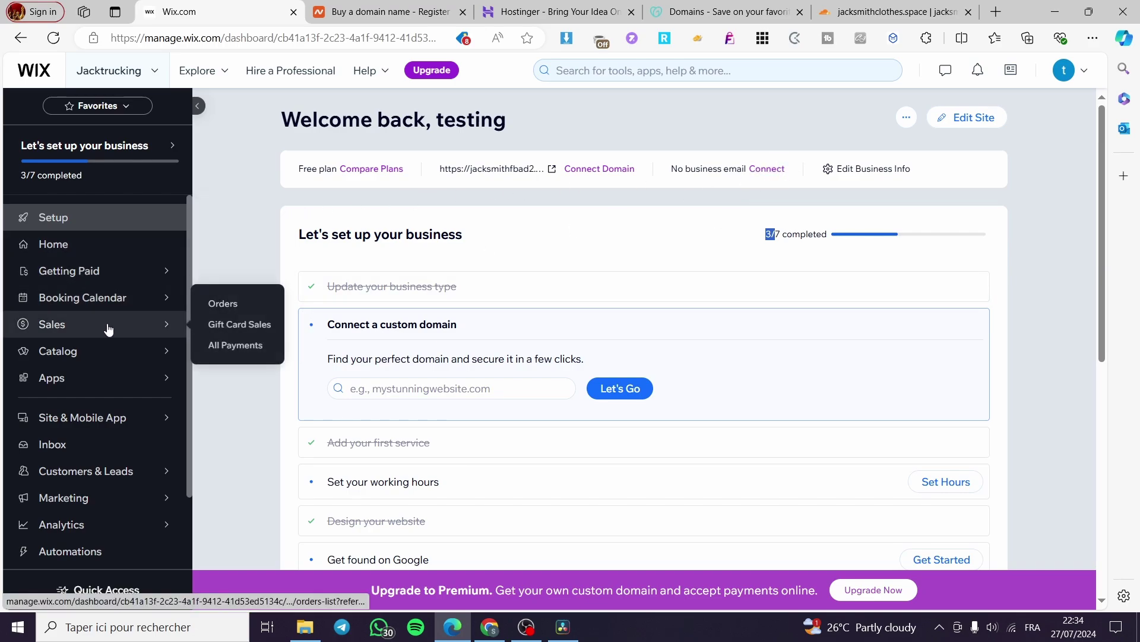
Step: Reveal the Customers & Leads flyout listing Contacts, Community, Loyalty Program and Business Email
scroll(95, 356, "down", 2)
scroll(95, 380, "up", 2)
scroll(100, 348, "down", 2)
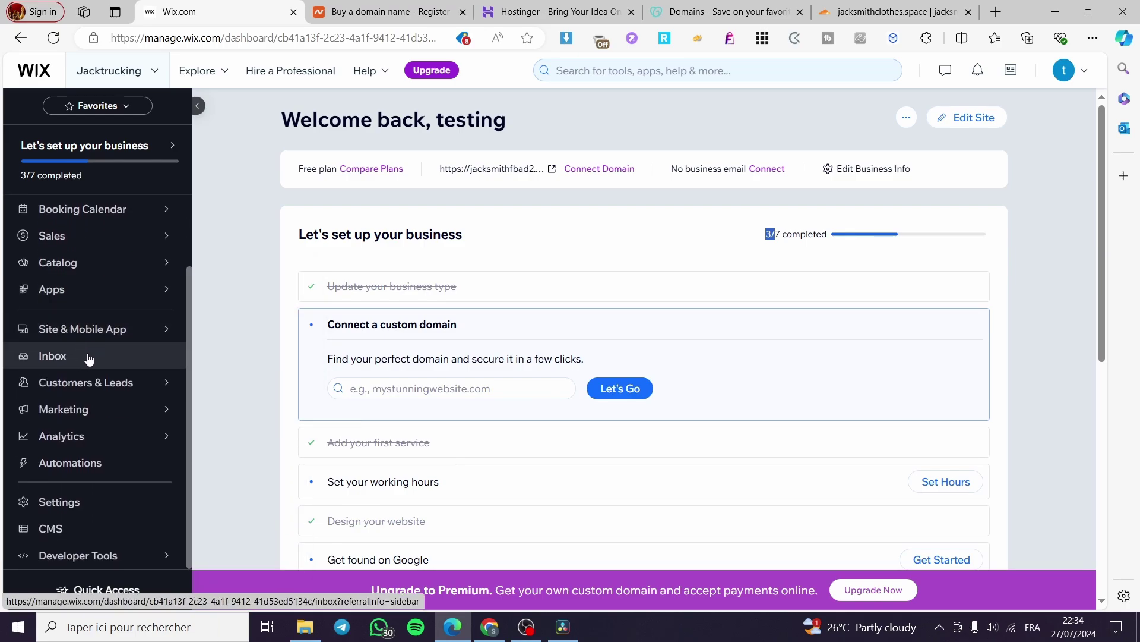
mouse_move(100, 397)
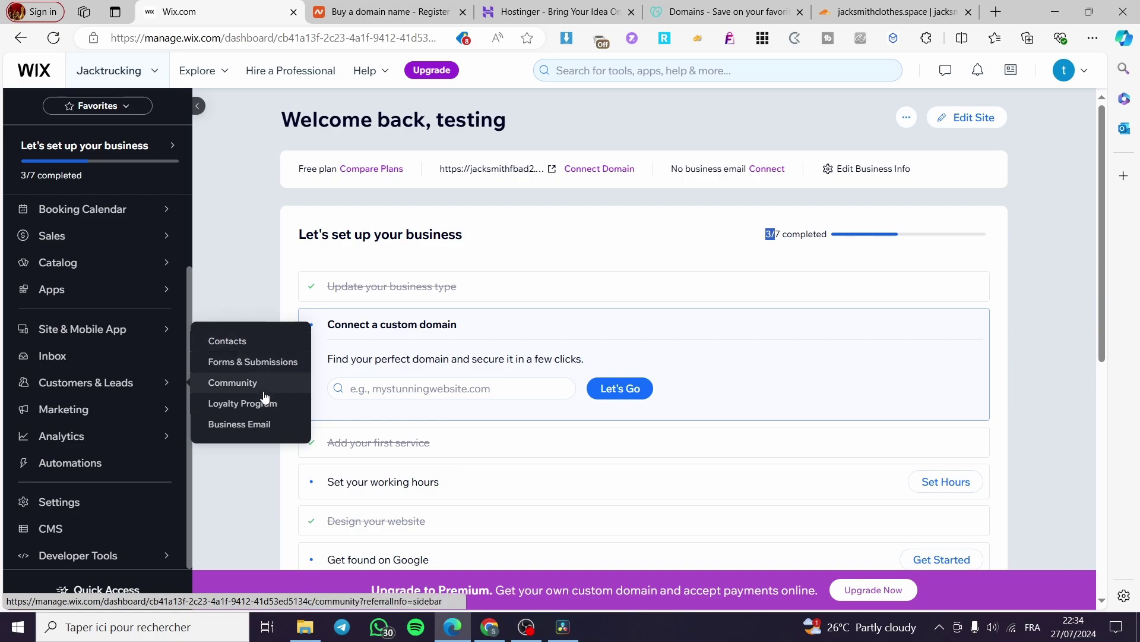
Step: Open Business Email from the Customers & Leads flyout
left_click(240, 426)
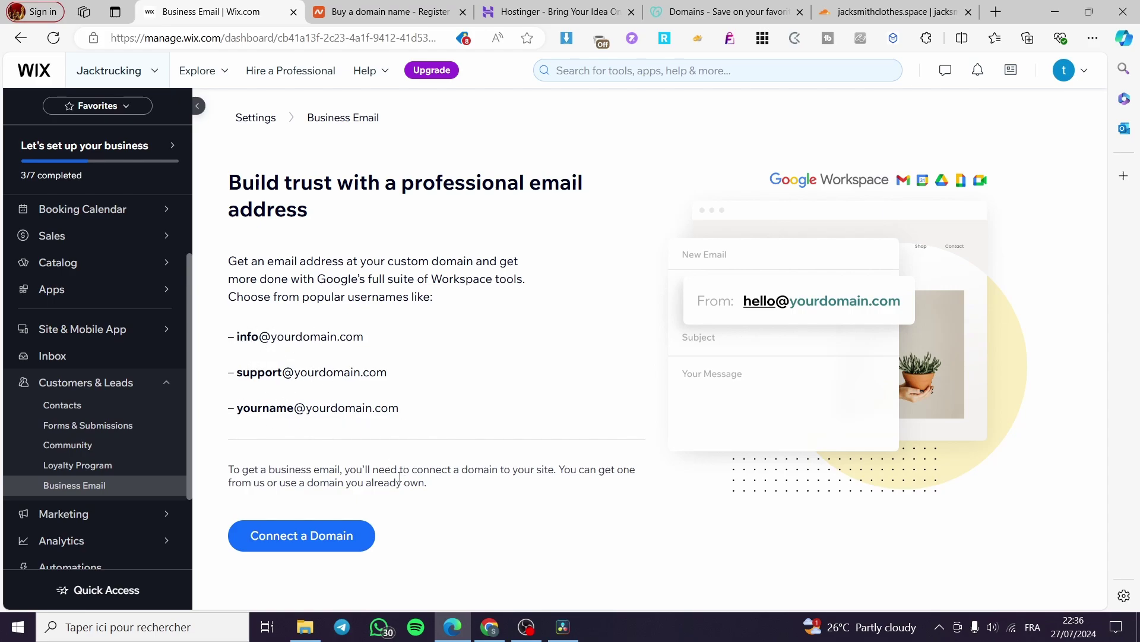
Step: Start connecting a custom domain, then switch to the Namecheap tab
left_click(278, 544)
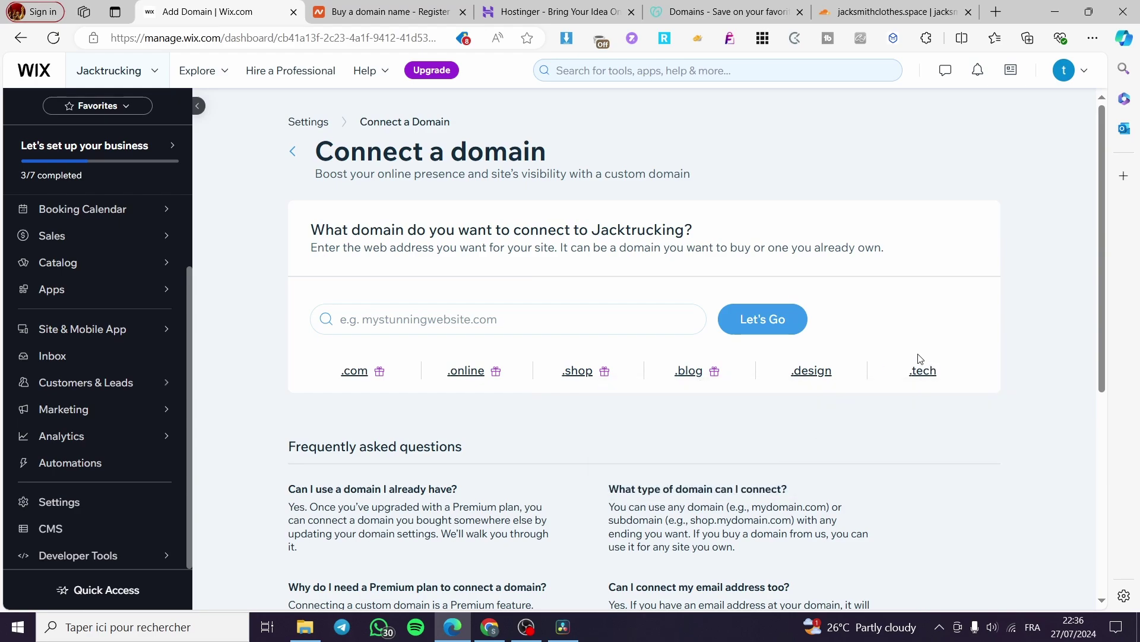
left_click(352, 7)
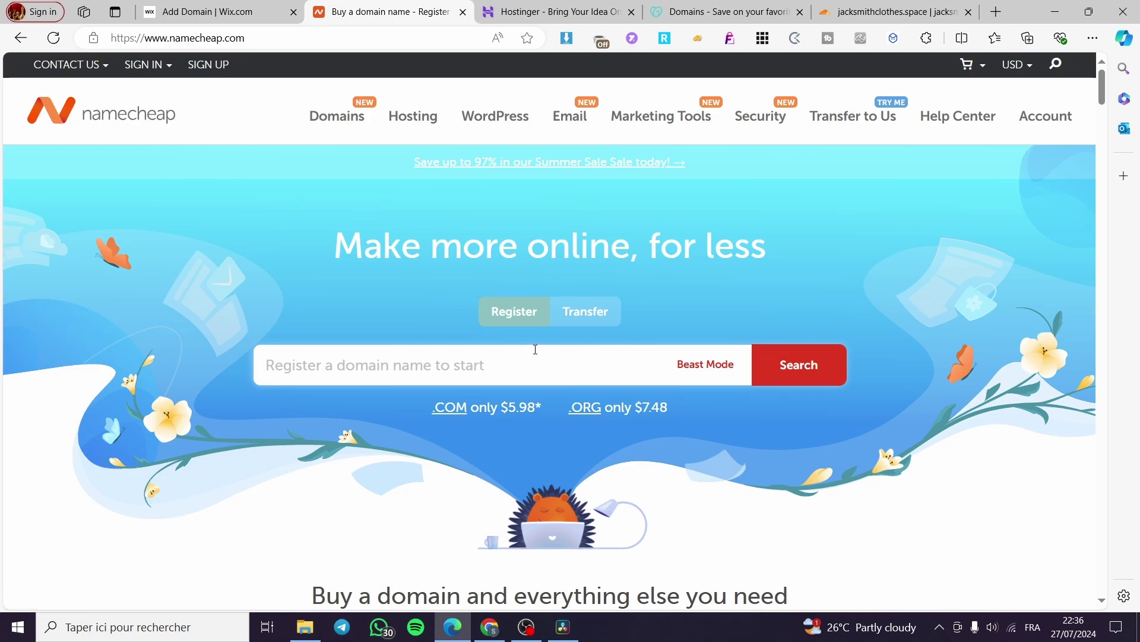
Step: Scroll through Namecheap's current top deals
scroll(536, 348, "down", 2)
scroll(537, 348, "up", 1)
scroll(544, 346, "up", 1)
scroll(549, 332, "down", 8)
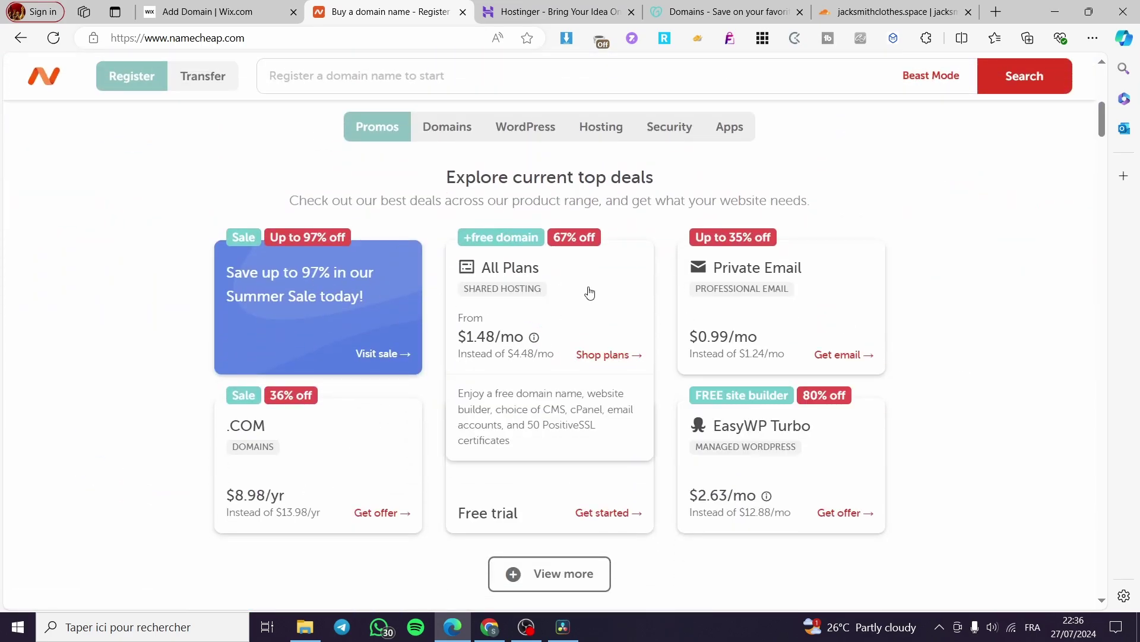
scroll(418, 379, "up", 8)
scroll(452, 380, "down", 8)
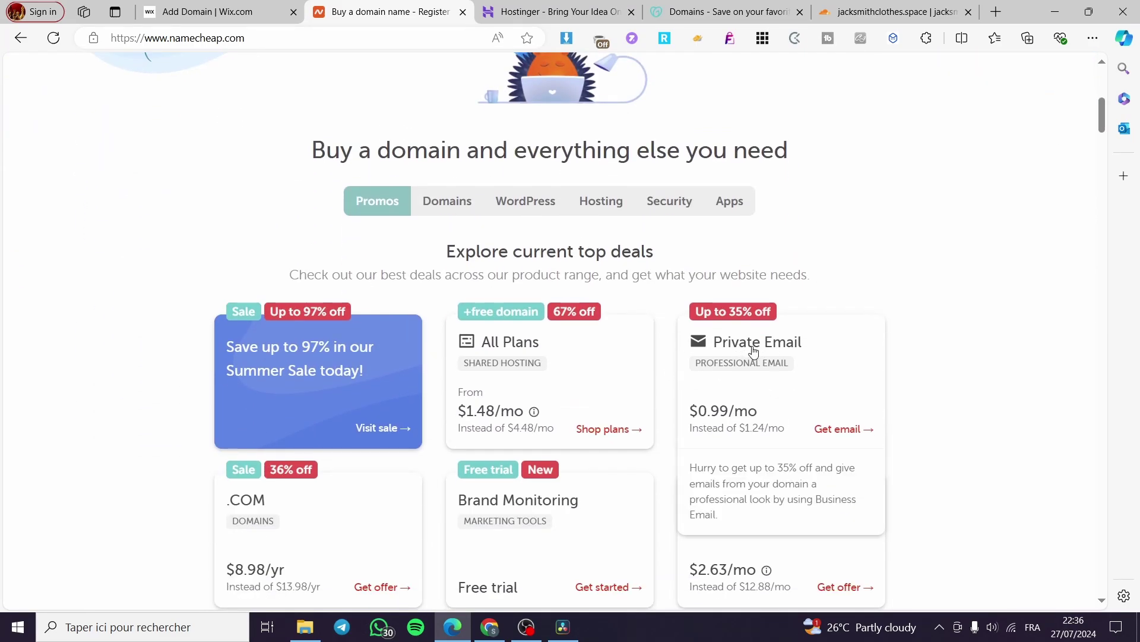
scroll(775, 357, "down", 1)
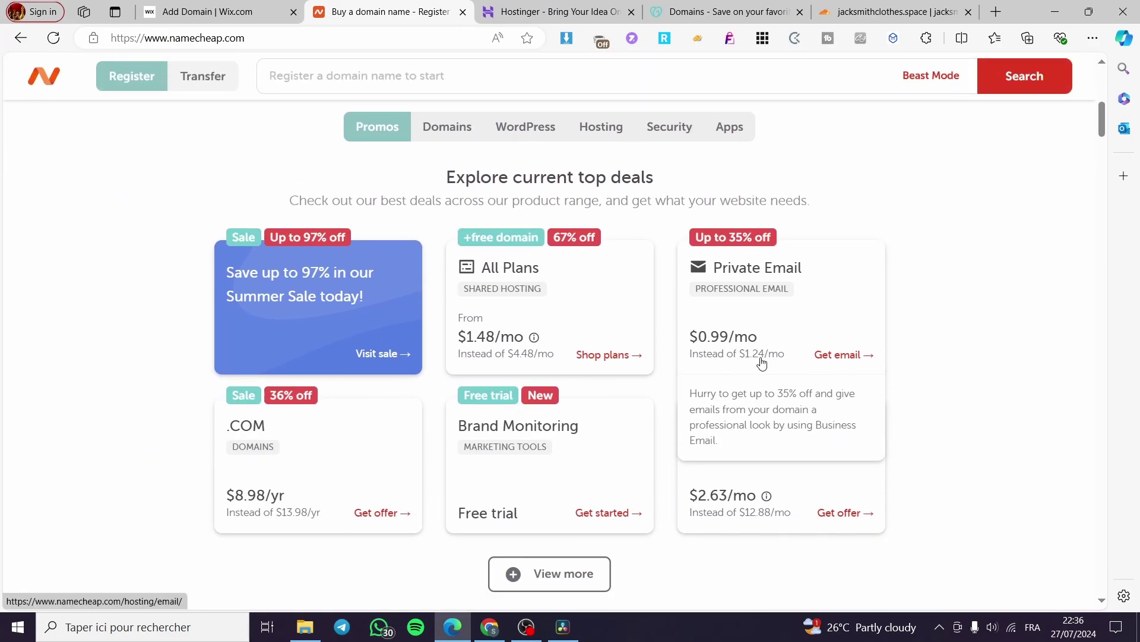
scroll(764, 363, "down", 1)
Step: Review Hostinger's hosting plans with the AI assistant panel closed
left_click(556, 12)
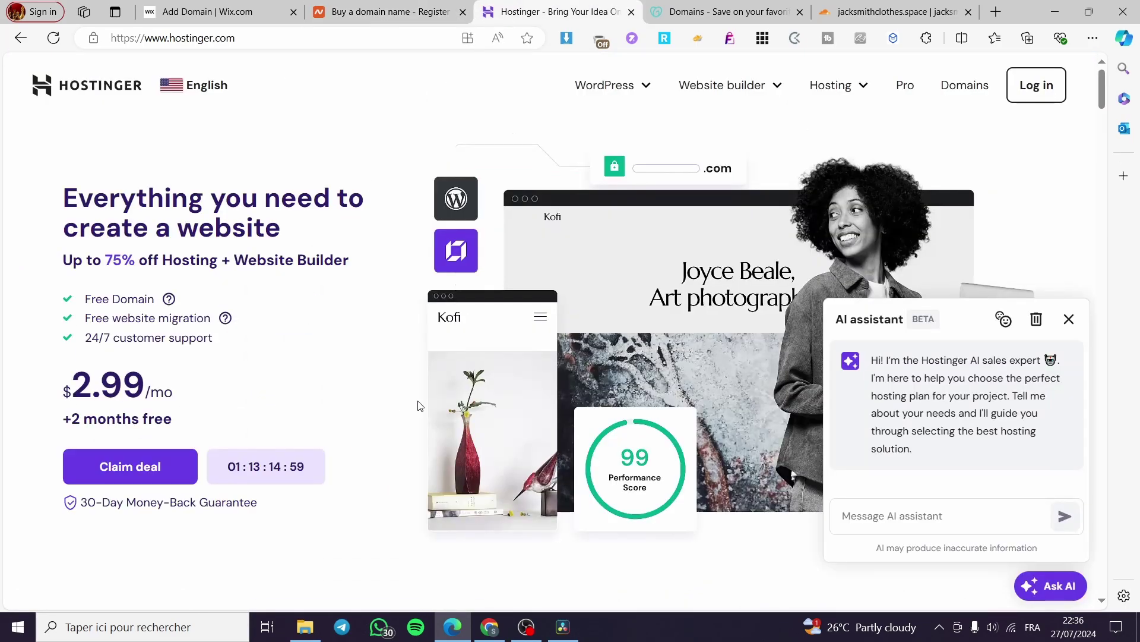
scroll(417, 403, "down", 3)
scroll(417, 404, "down", 2)
left_click(1069, 319)
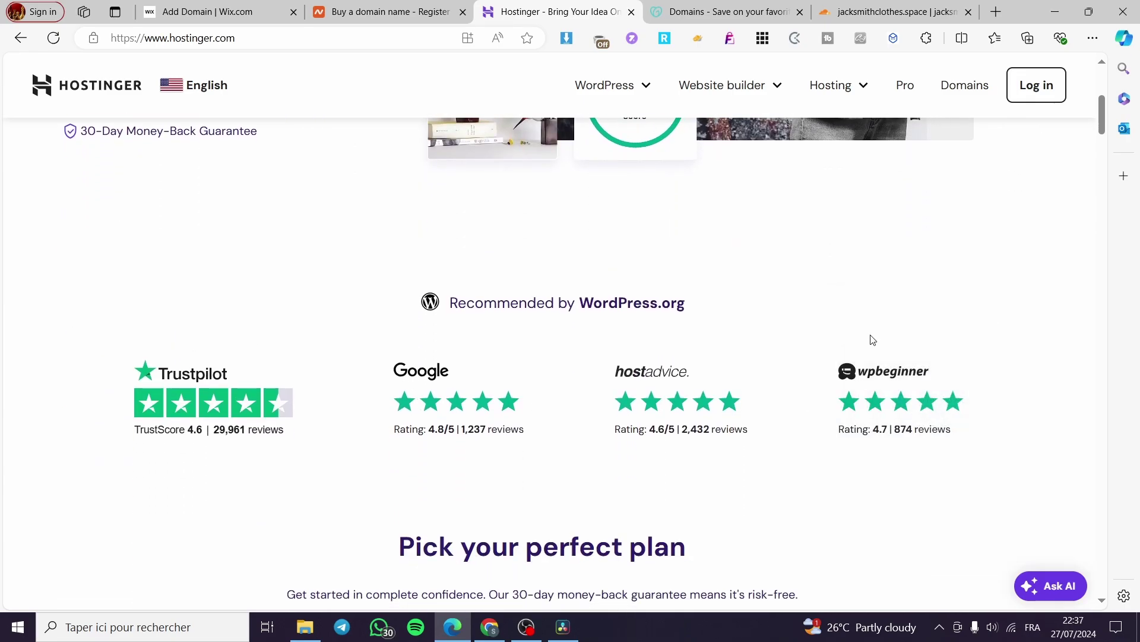
scroll(658, 373, "down", 2)
scroll(658, 374, "down", 5)
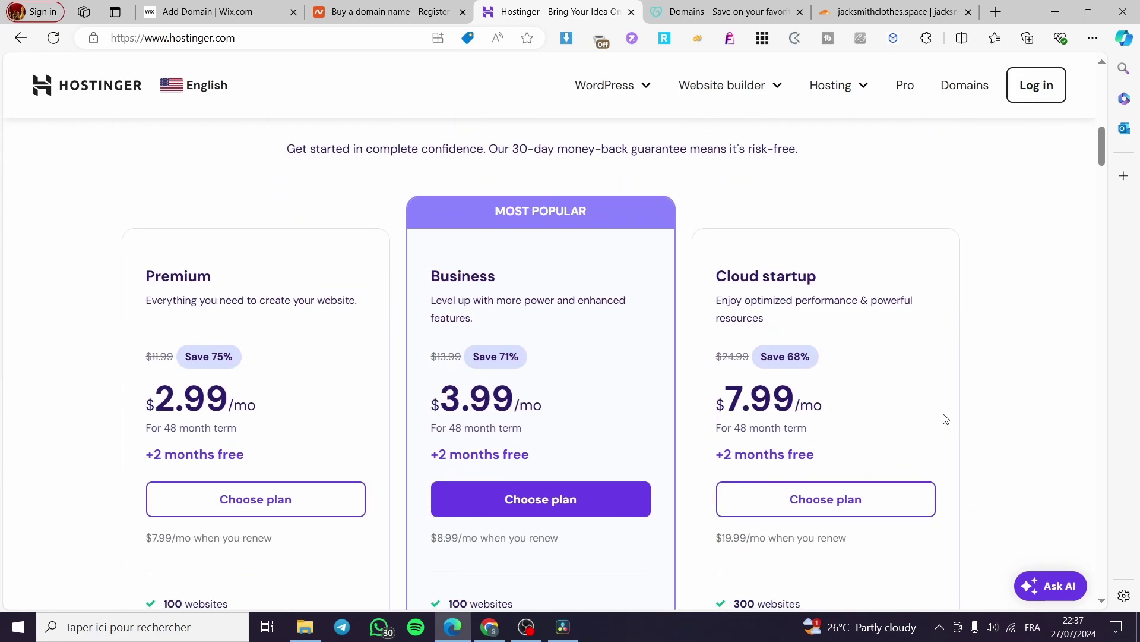
scroll(959, 410, "up", 5)
scroll(959, 409, "up", 8)
Step: Look over GoDaddy's domain search page
left_click(729, 12)
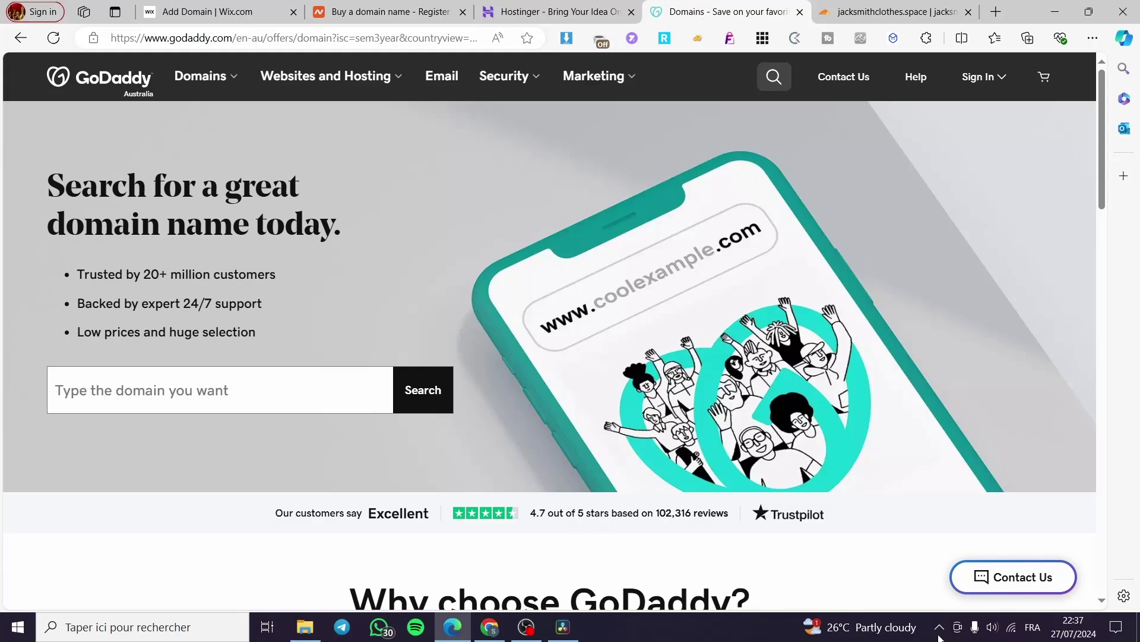
scroll(387, 252, "down", 5)
scroll(636, 324, "down", 5)
scroll(637, 327, "up", 10)
Step: Show the Cloudflare overview for jacksmithclothes.space and copy its domain name
left_click(876, 11)
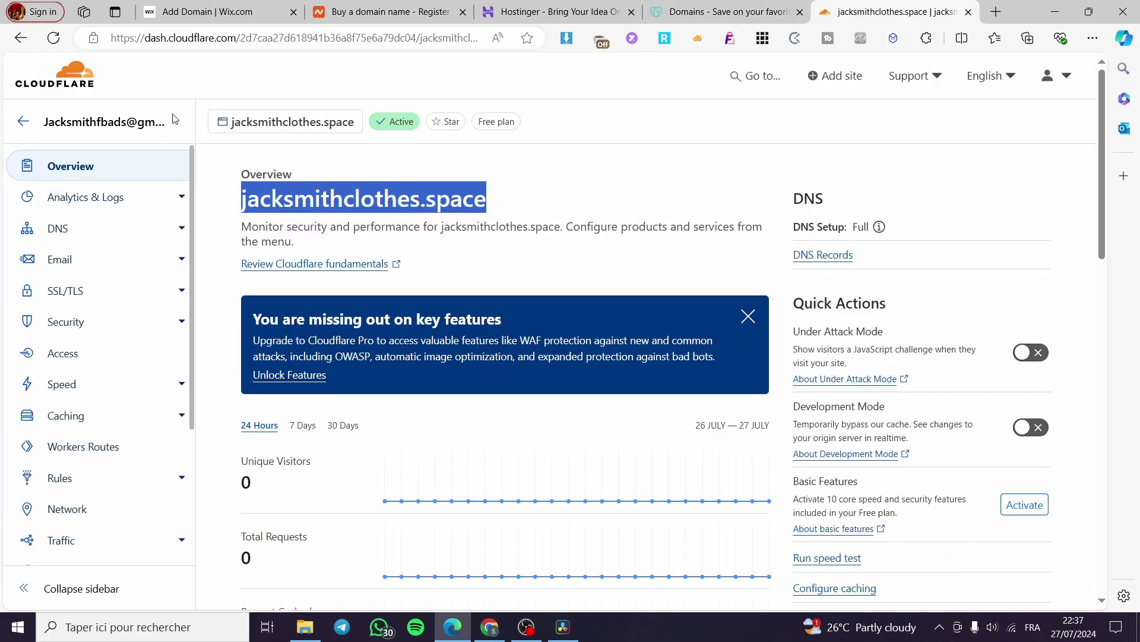
right_click(332, 196)
left_click(366, 208)
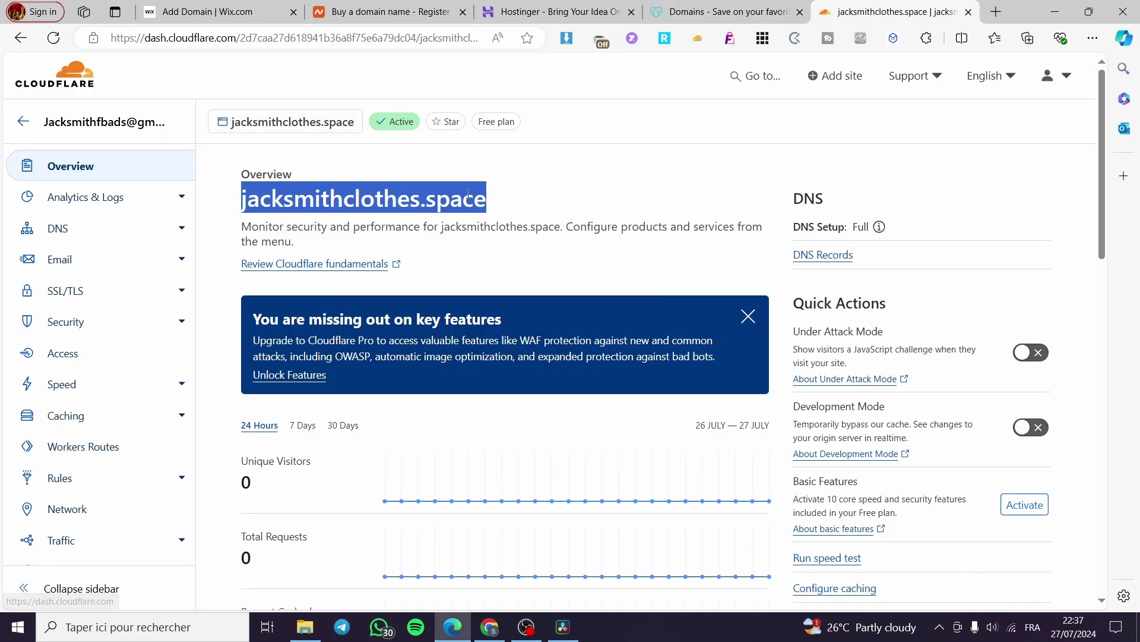
left_click(558, 174)
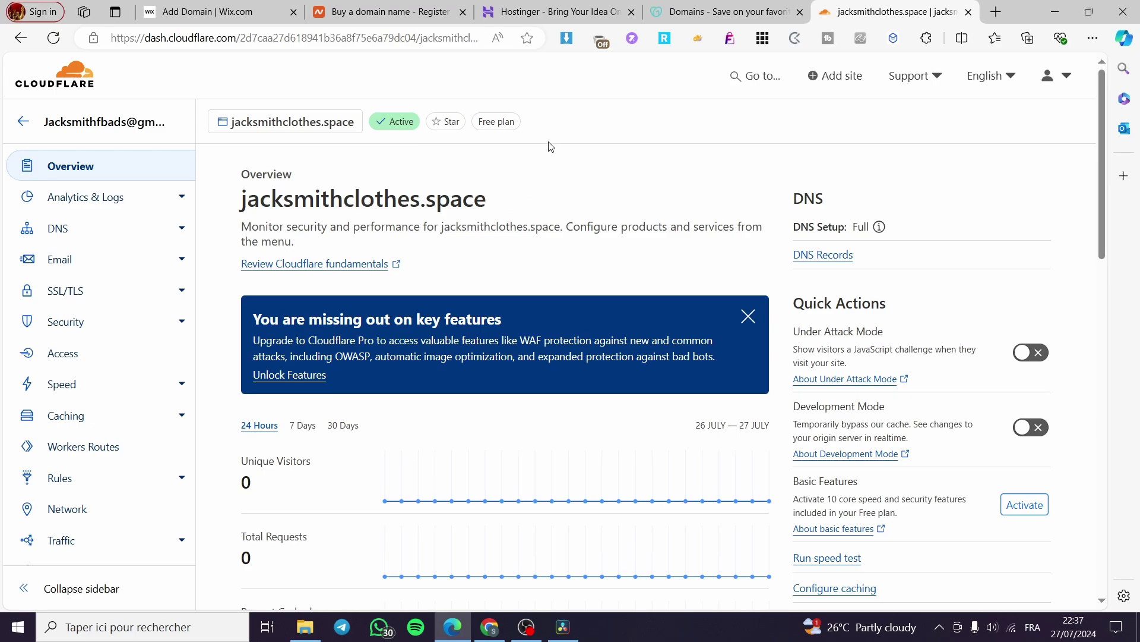
Step: Check jacksmithclothes.space in Connect a domain, claim it as owned, and dismiss the Premium prompt
left_click(250, 12)
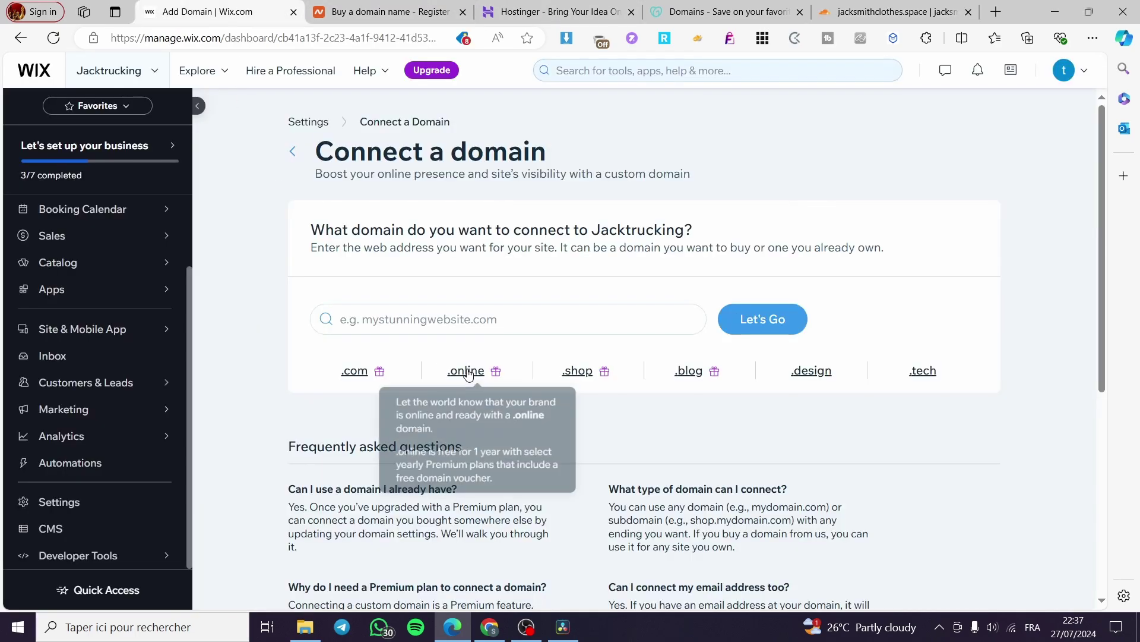
left_click(419, 319)
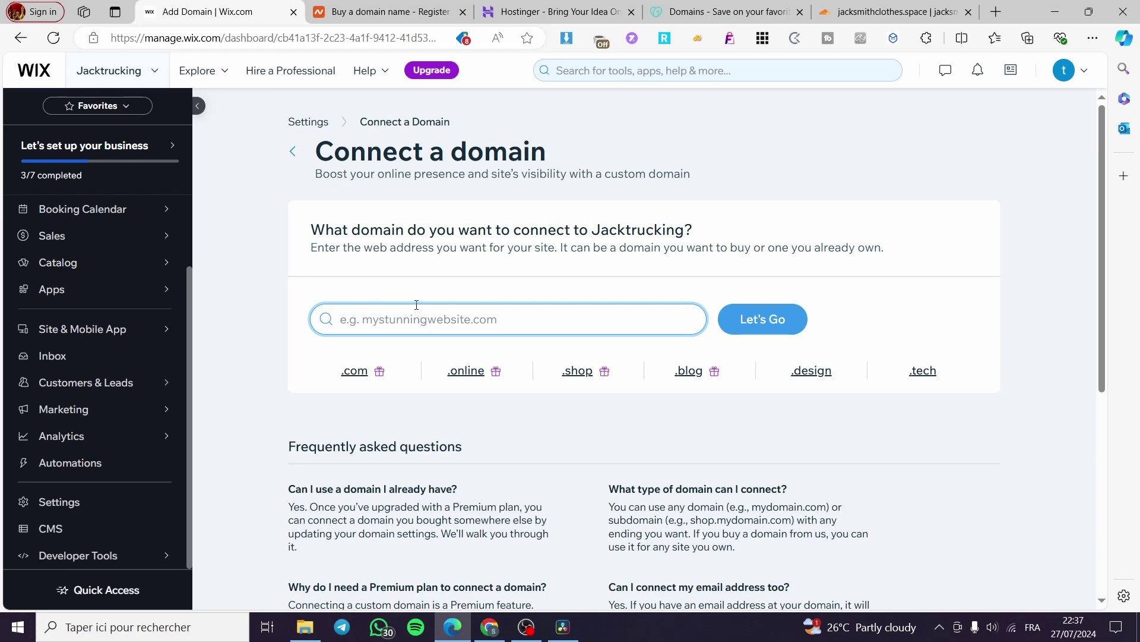
key("ctrl+v")
left_click(769, 326)
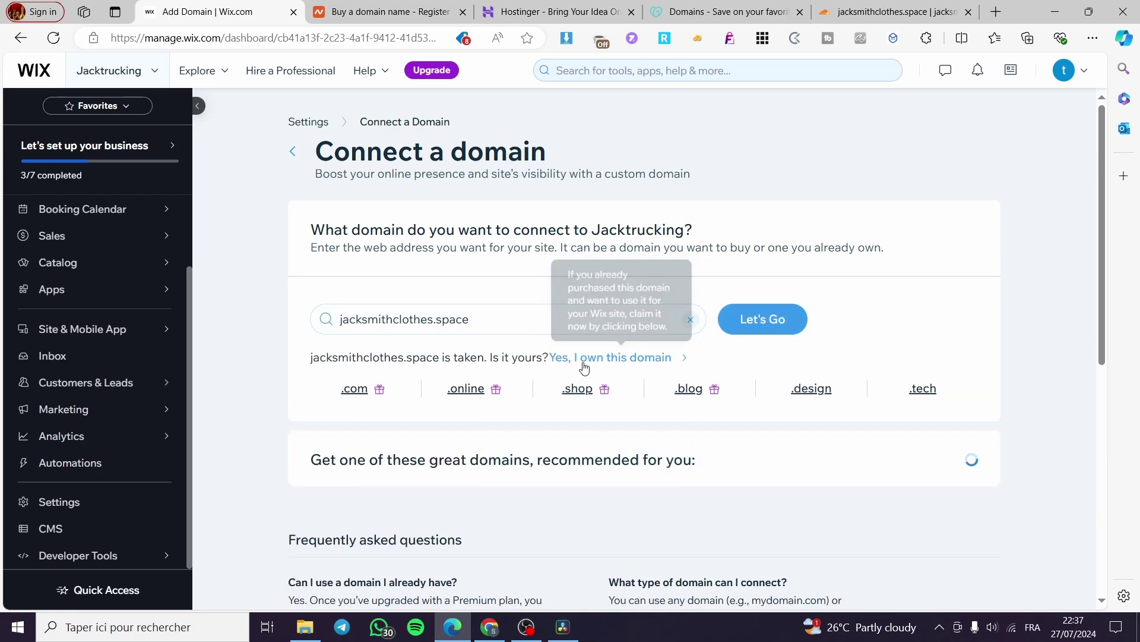
left_click(615, 357)
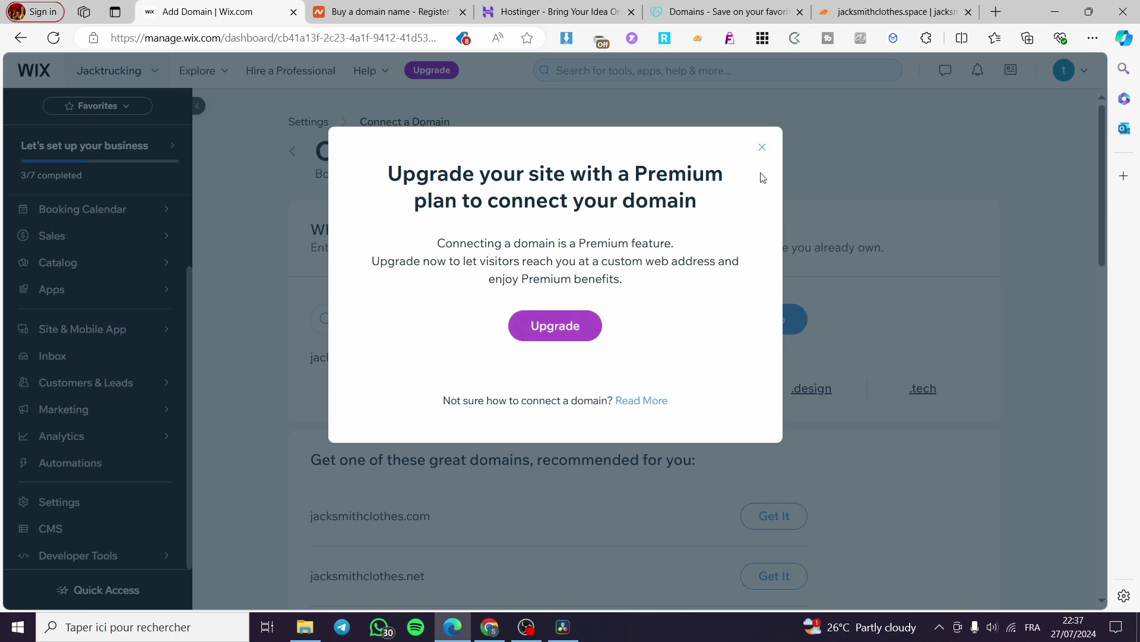
left_click(762, 147)
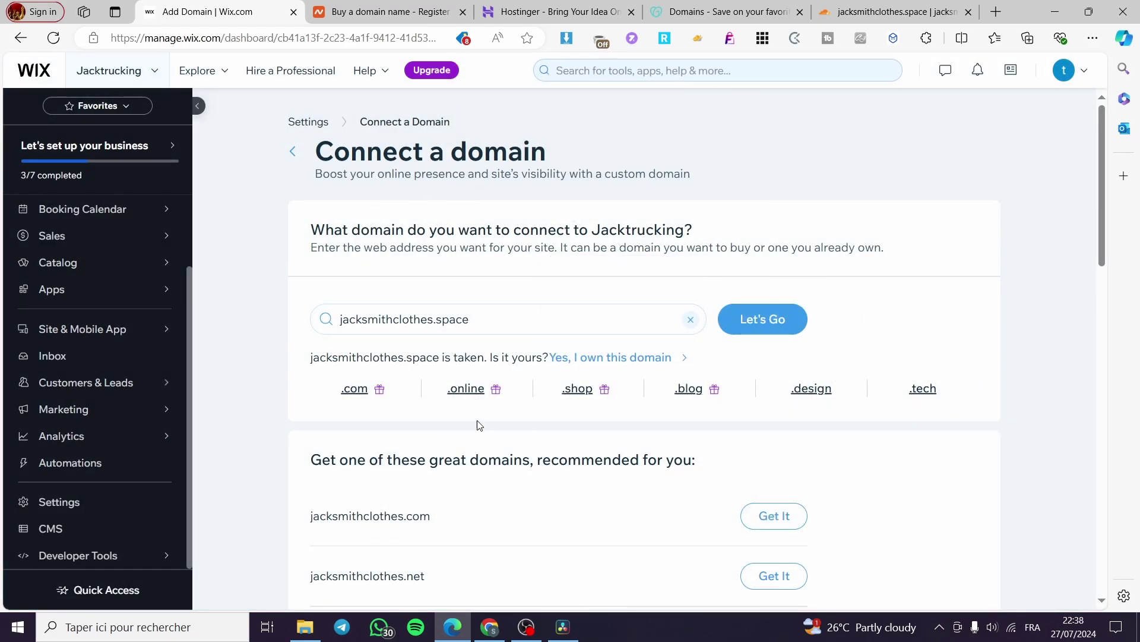
scroll(432, 381, "down", 2)
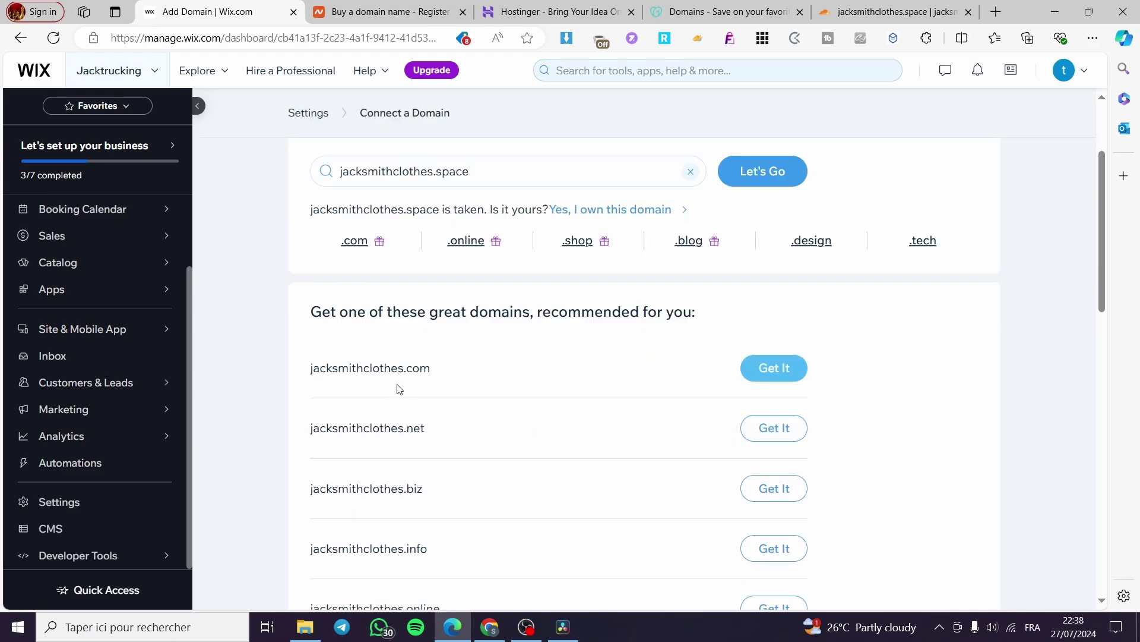
left_click(791, 371)
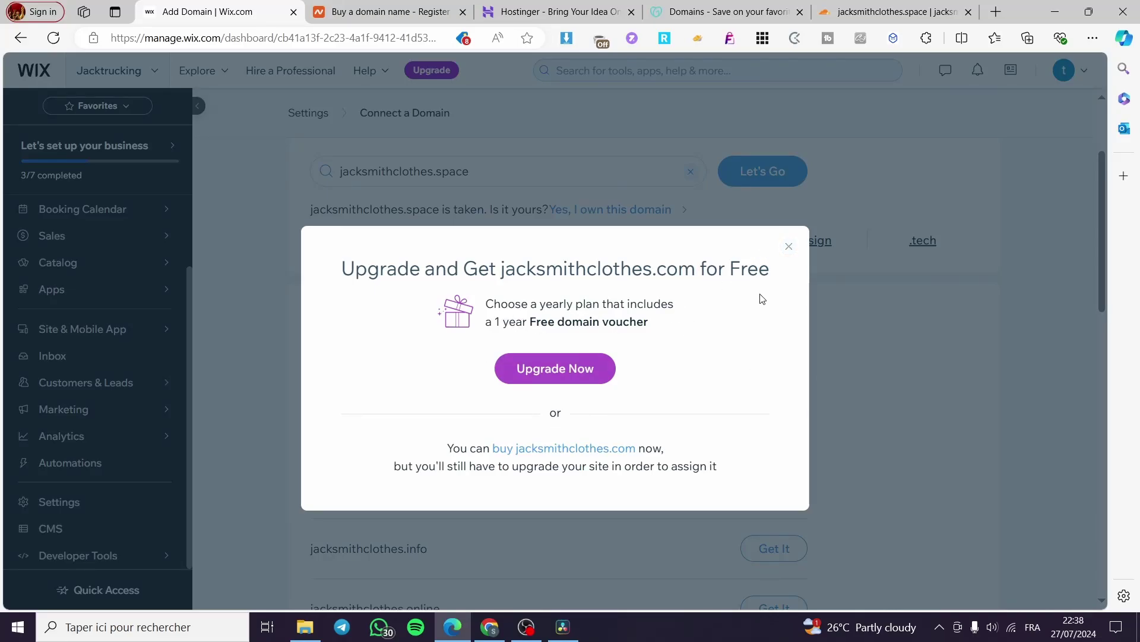
left_click(789, 247)
scroll(897, 410, "down", 10)
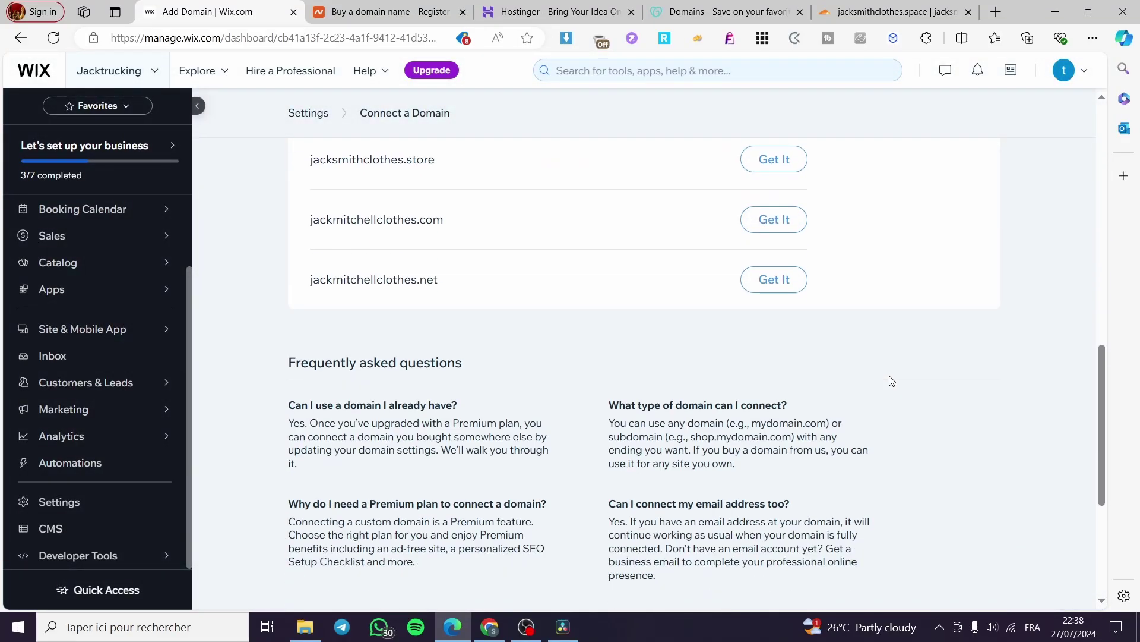
scroll(873, 386, "up", 15)
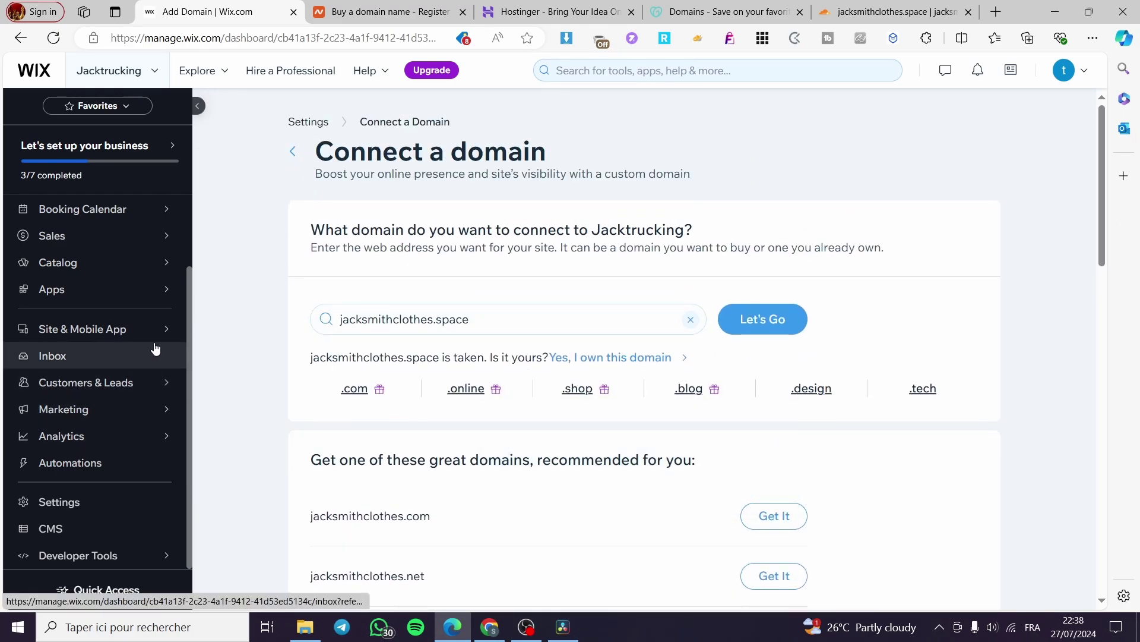
mouse_move(138, 389)
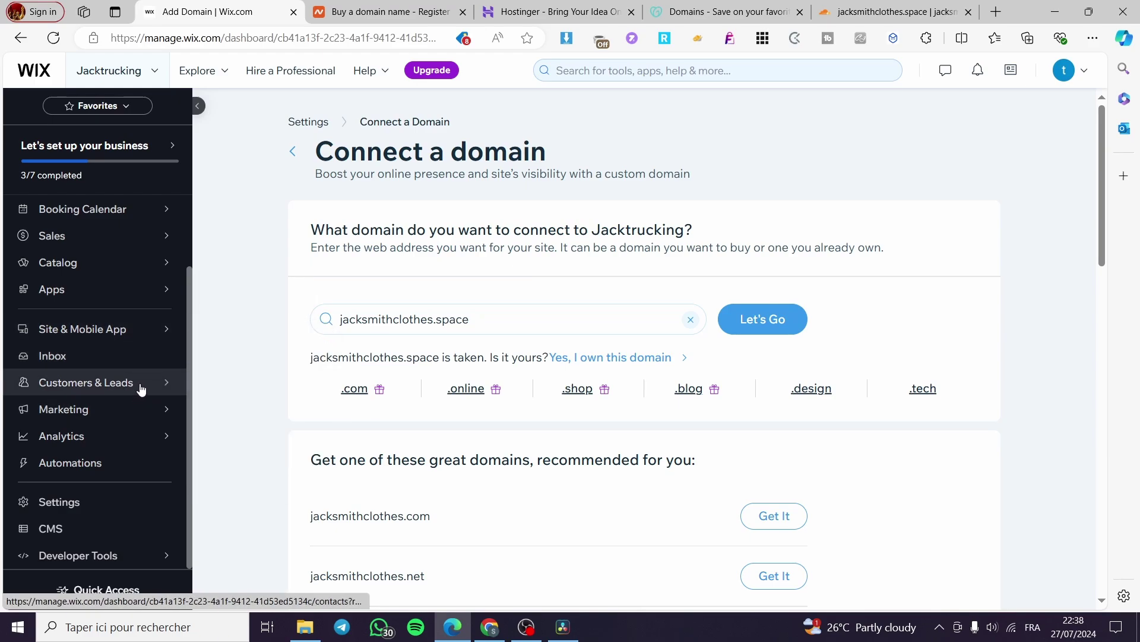
Step: Open Contacts, browse Import/Export and More actions, then open the Create New menu
left_click(223, 340)
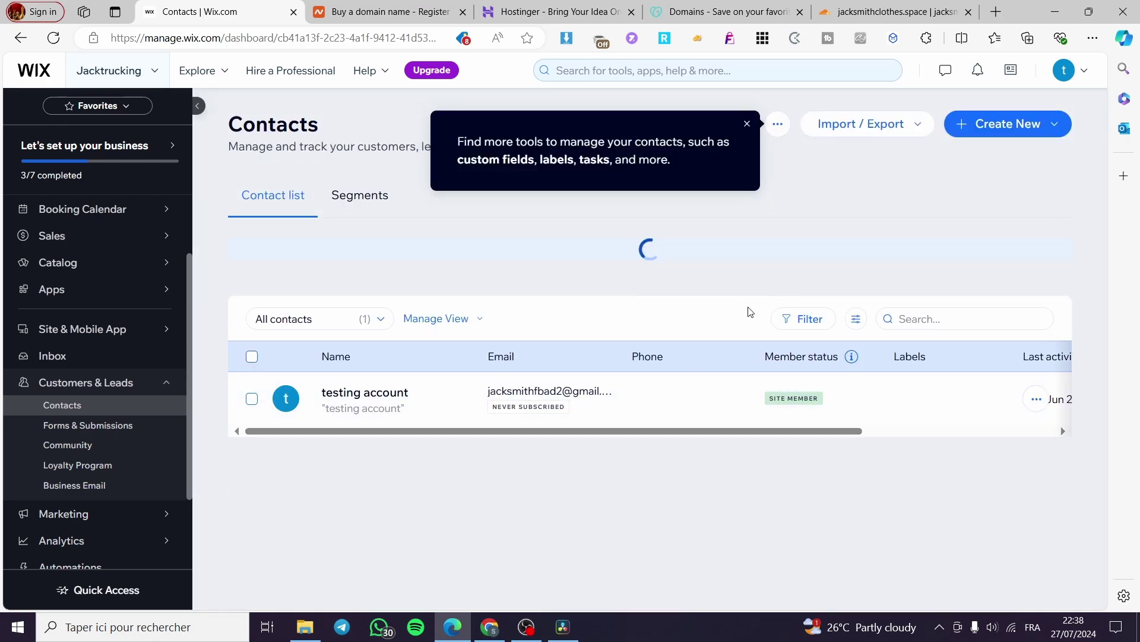
left_click(1048, 132)
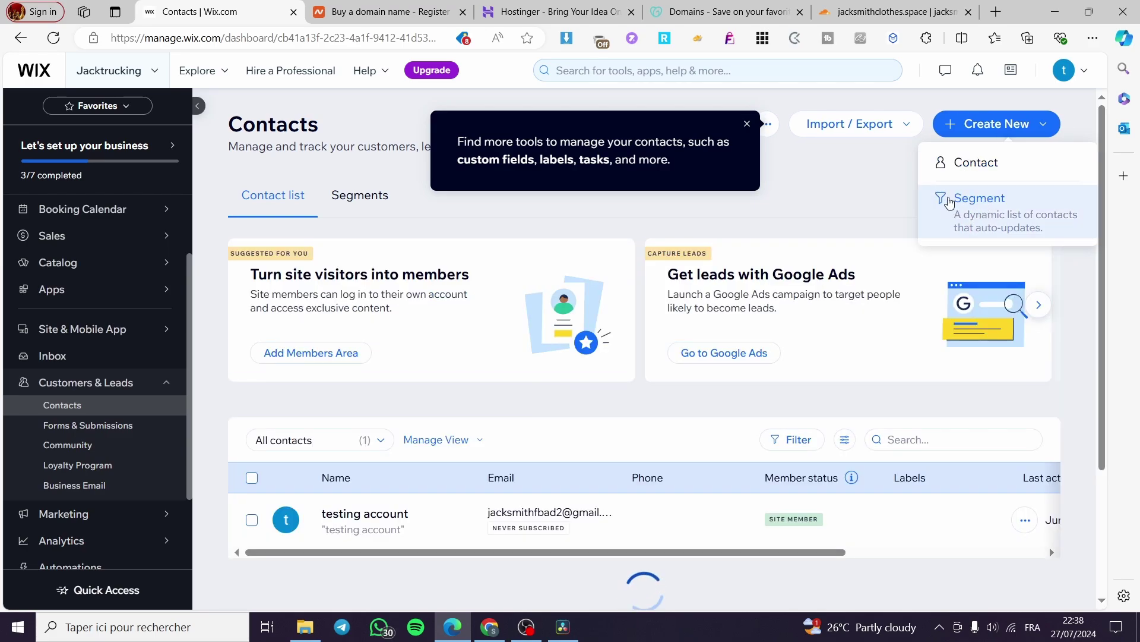
left_click(748, 125)
left_click(906, 125)
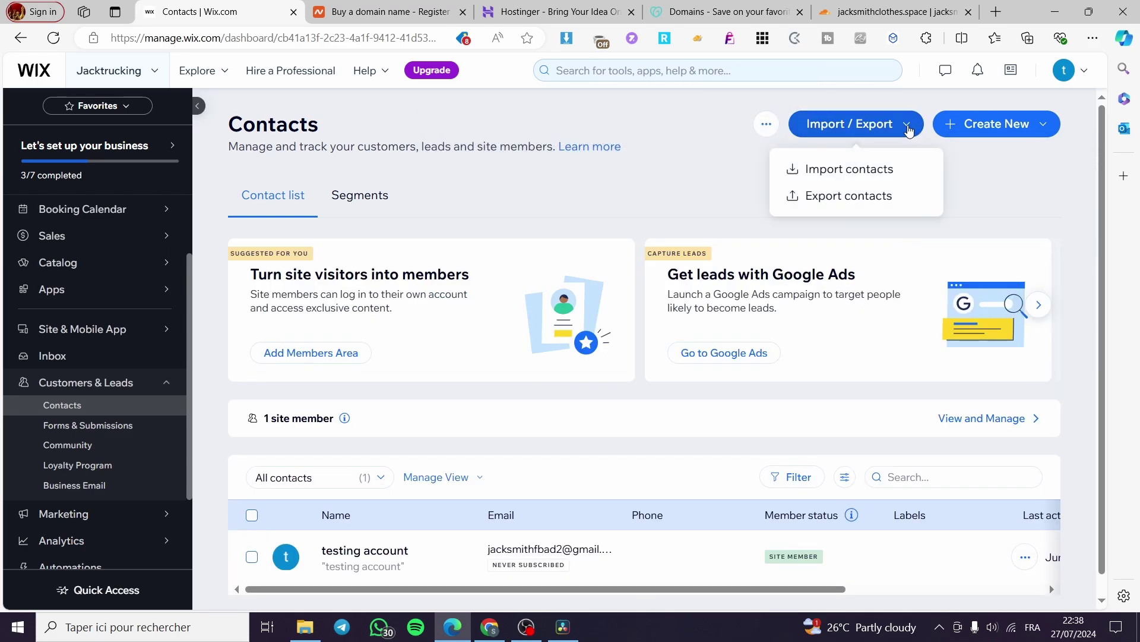
left_click(766, 124)
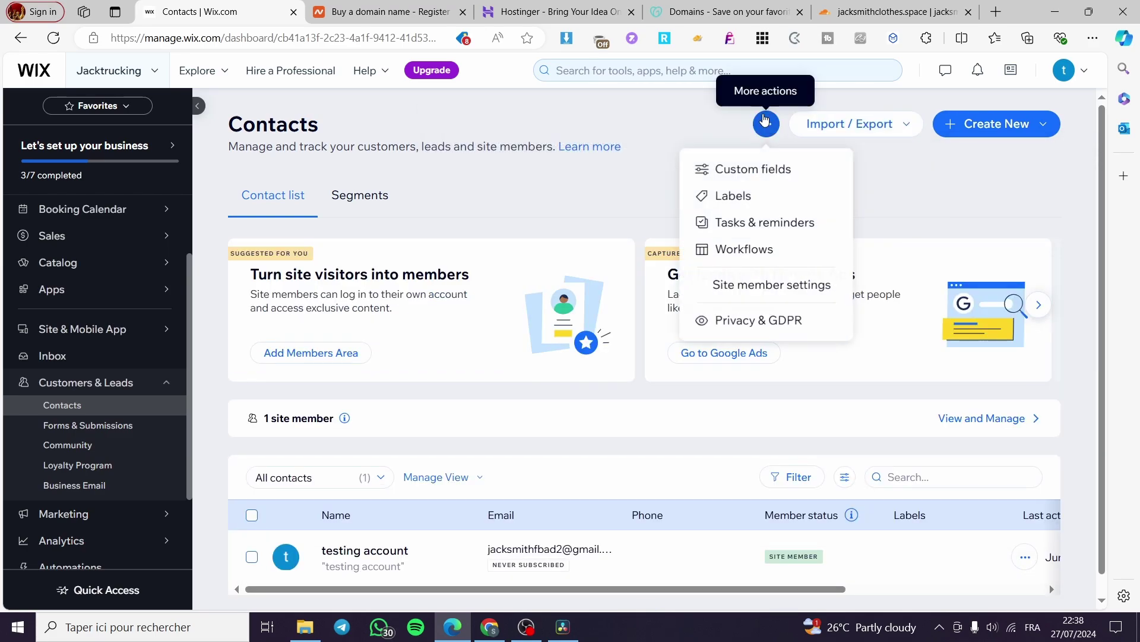
left_click(979, 156)
left_click(987, 124)
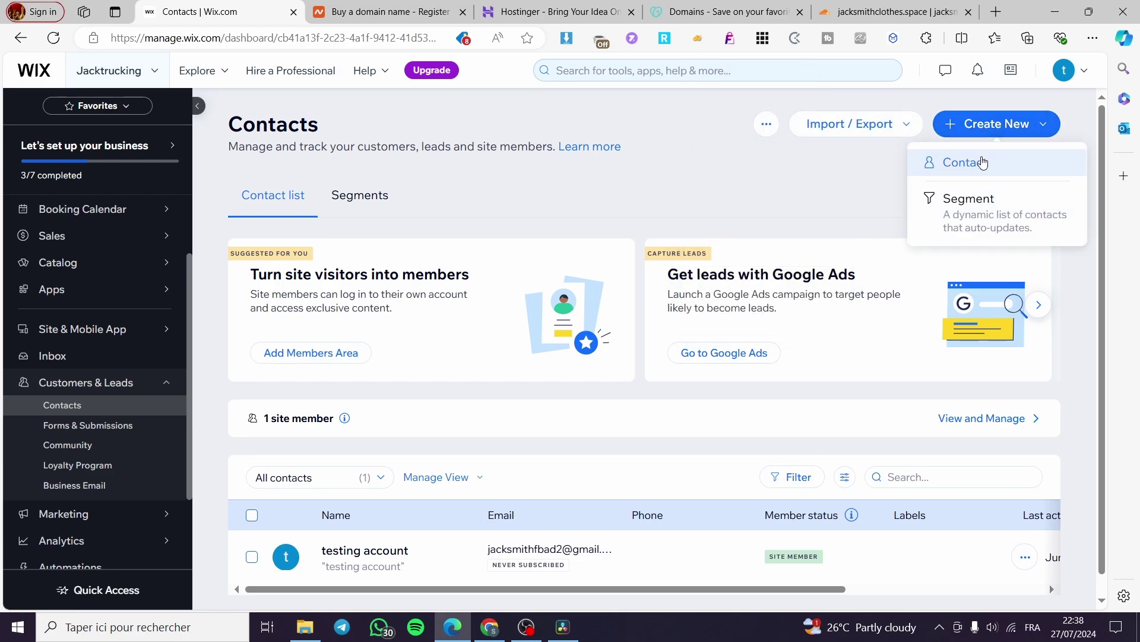
Step: Create a new contact, entering the contact's first name, last name and Gmail address
left_click(981, 160)
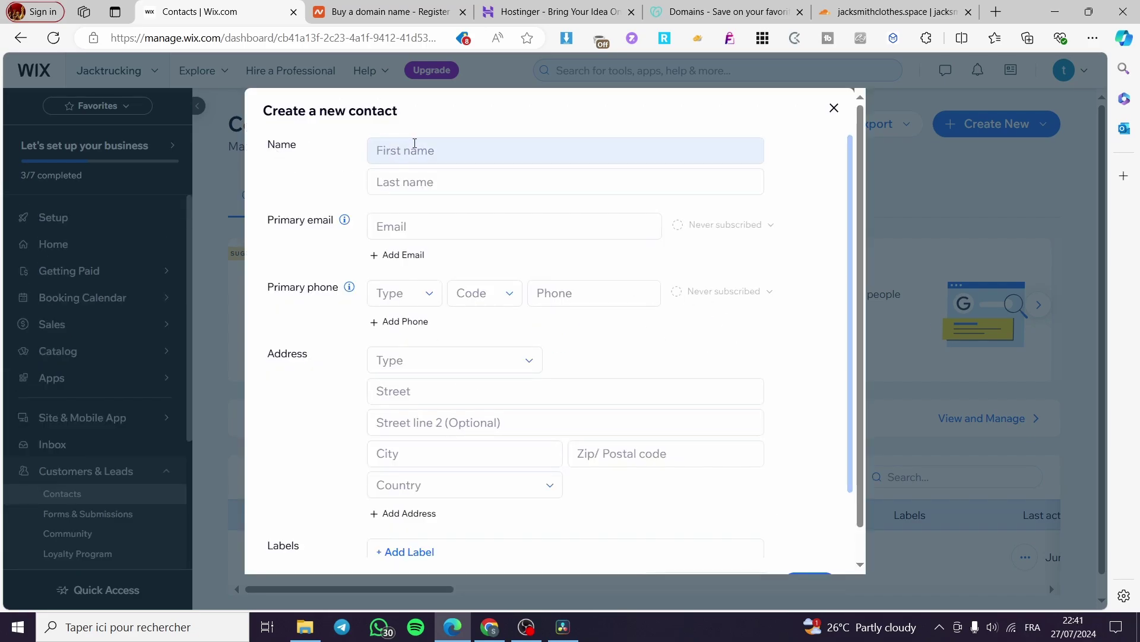
left_click(414, 144)
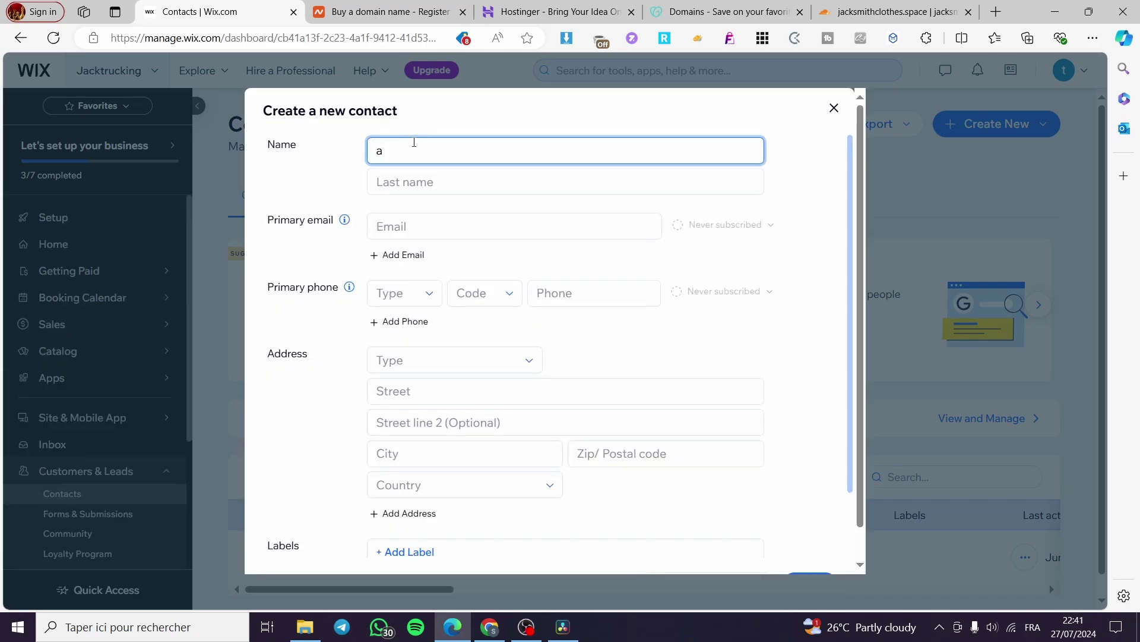
key("BackSpace")
key("Tab")
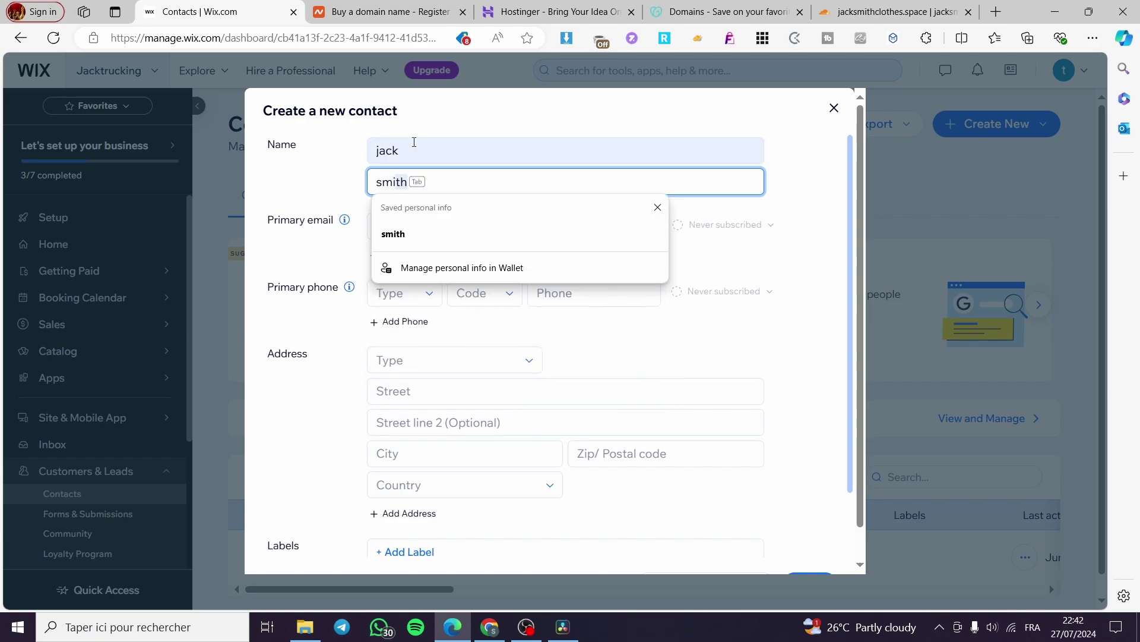
left_click(822, 166)
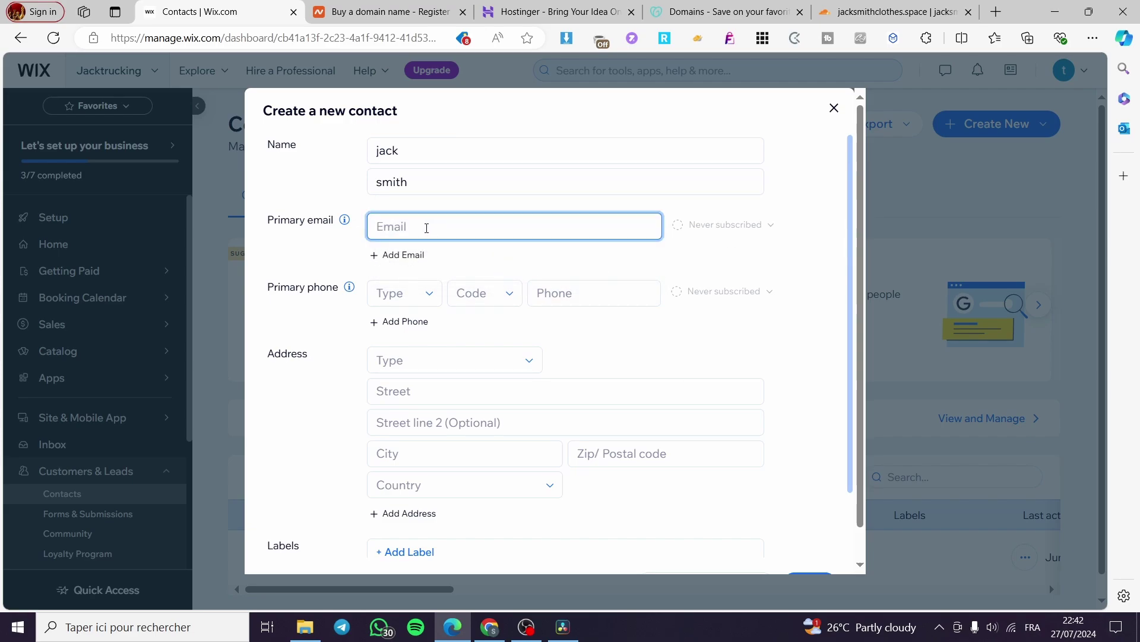
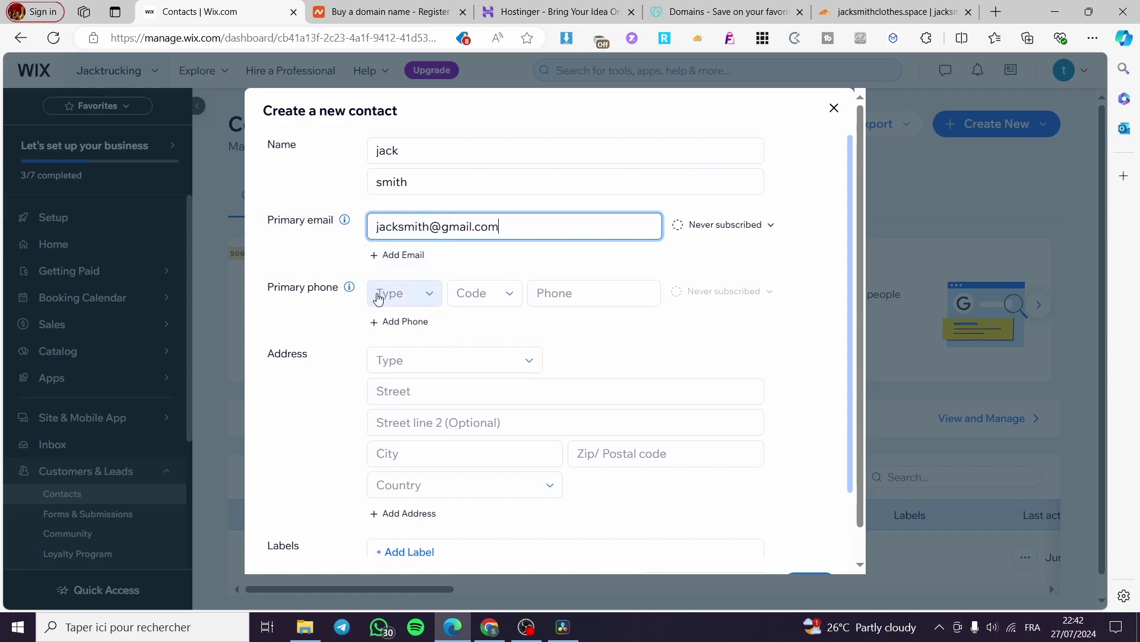
Step: Look through the phone number type and country code options
left_click(423, 294)
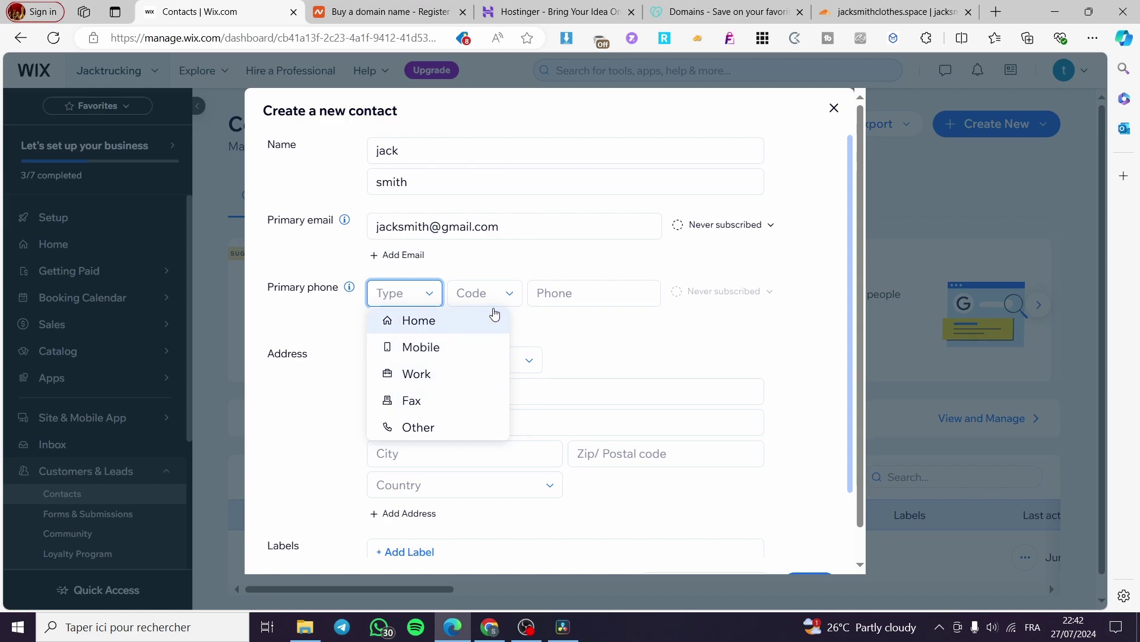
left_click(508, 297)
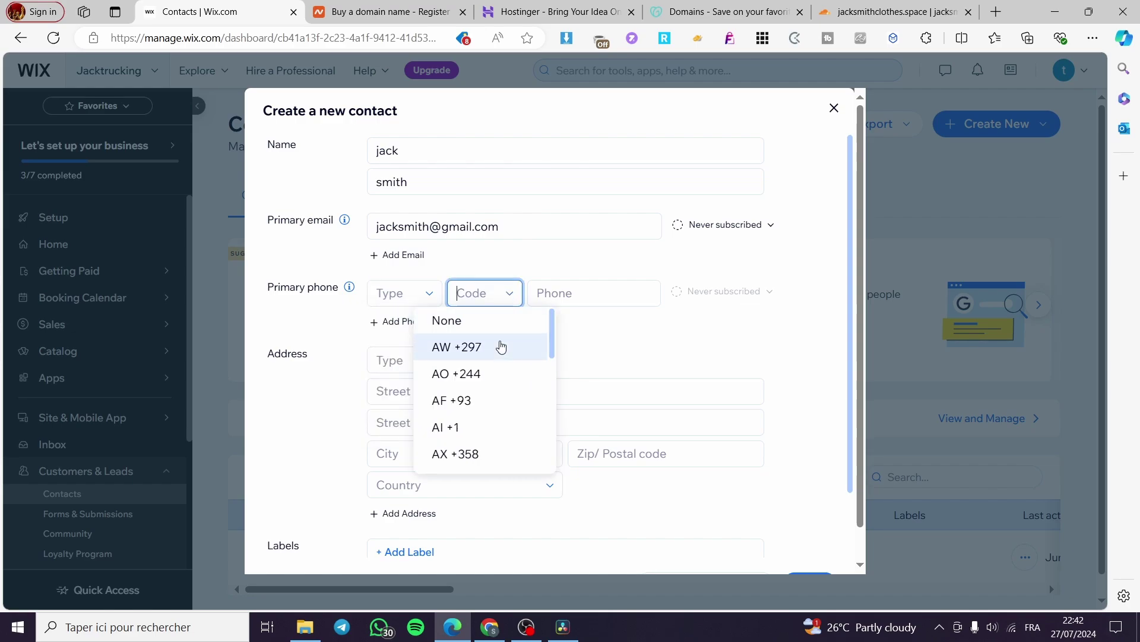
scroll(509, 341, "down", 5)
left_click_drag(552, 337, 552, 327)
left_click(603, 295)
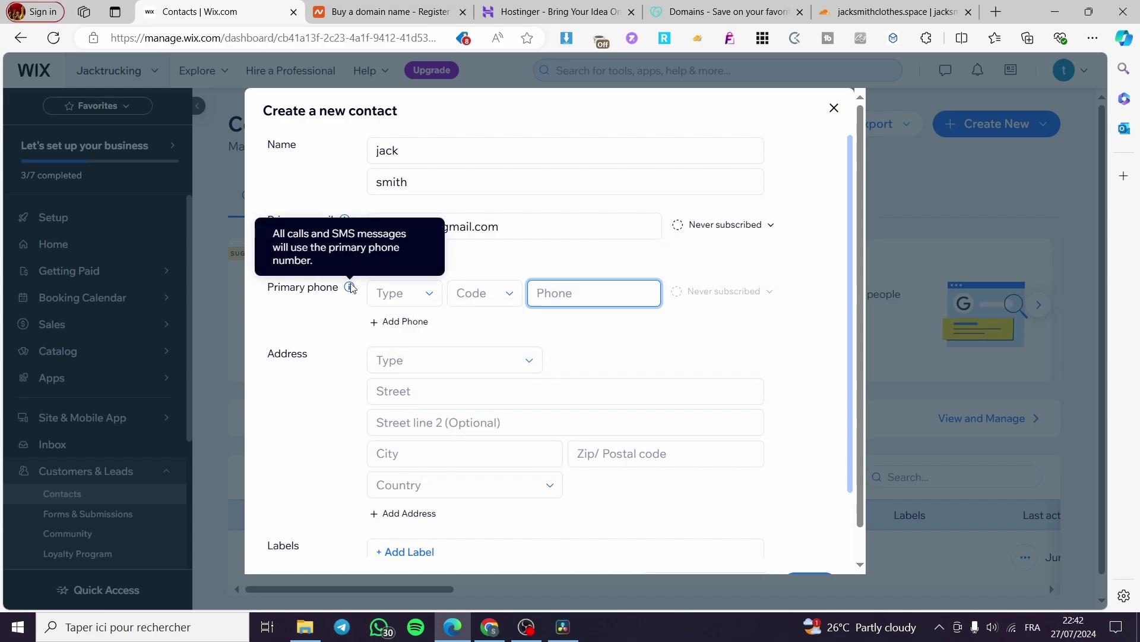
Step: Set the address type to Home and add the Customers label, leaving it unassigned
left_click(472, 361)
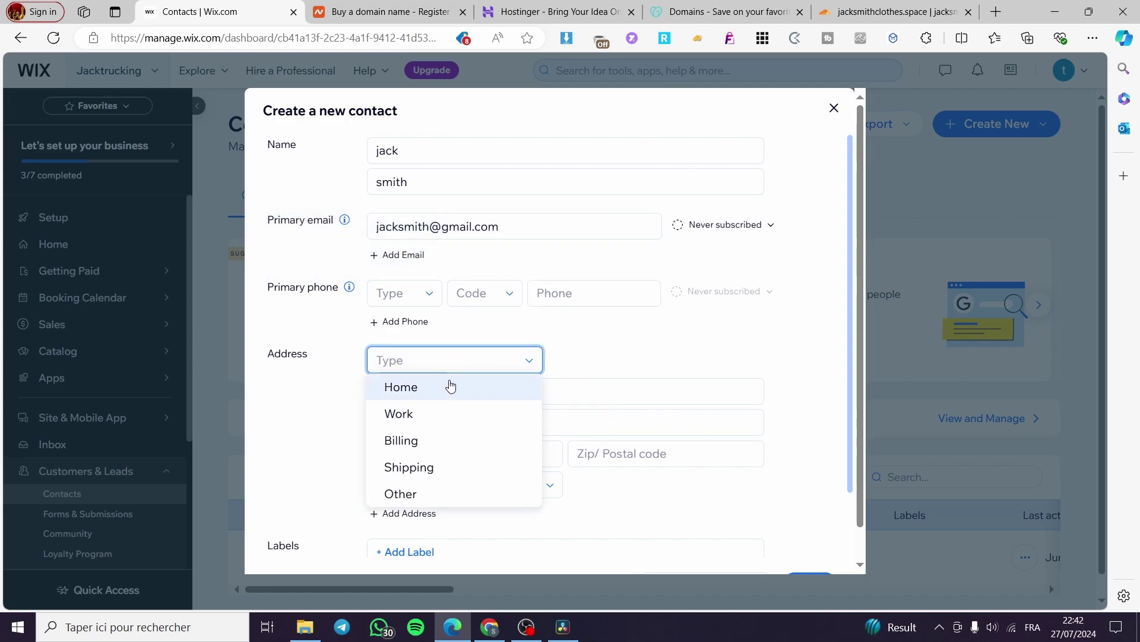
left_click(448, 386)
scroll(470, 379, "down", 3)
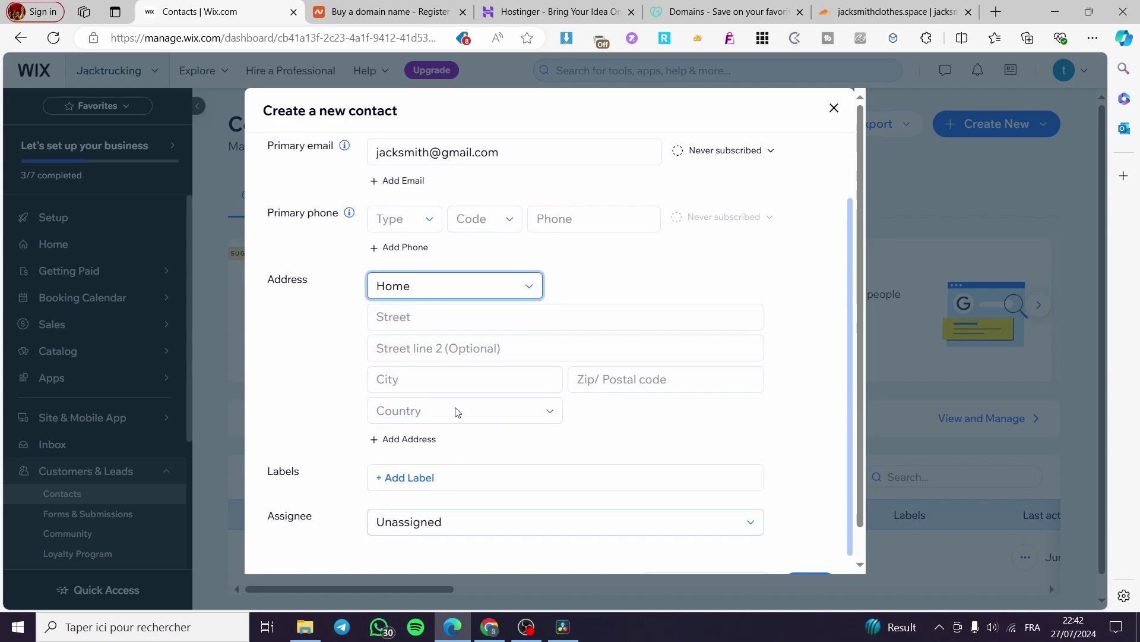
left_click(463, 444)
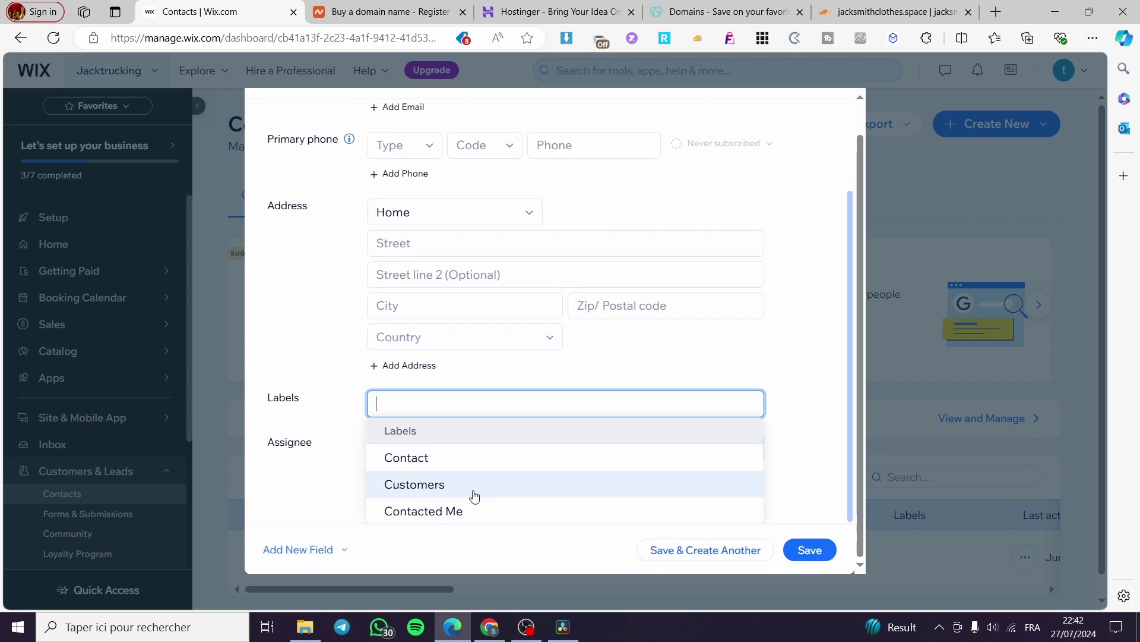
left_click(474, 497)
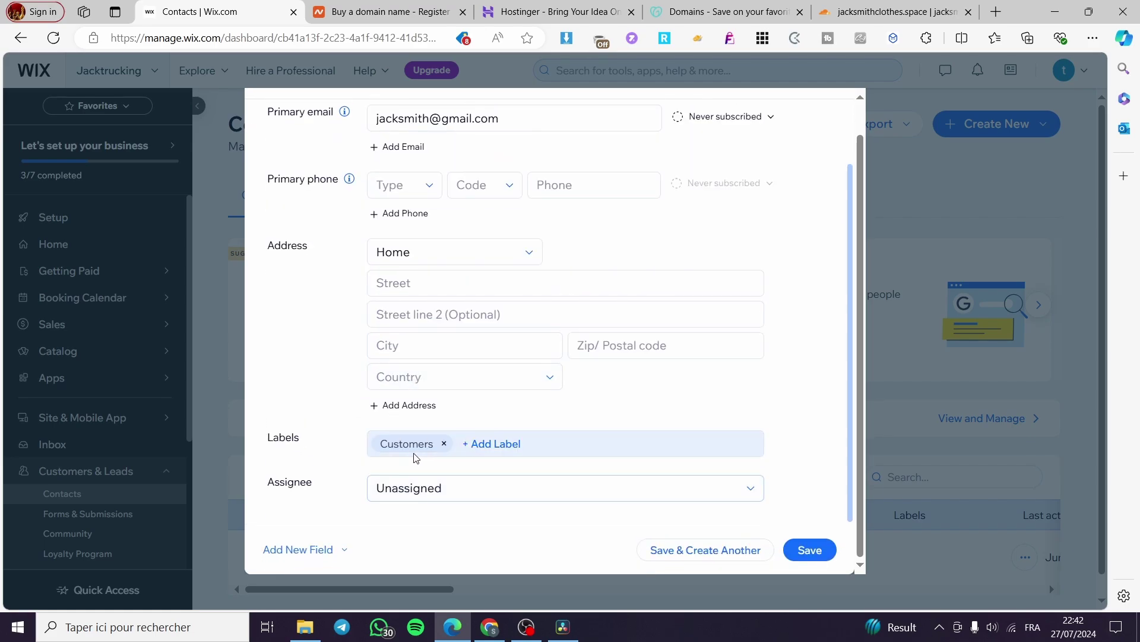
left_click(415, 487)
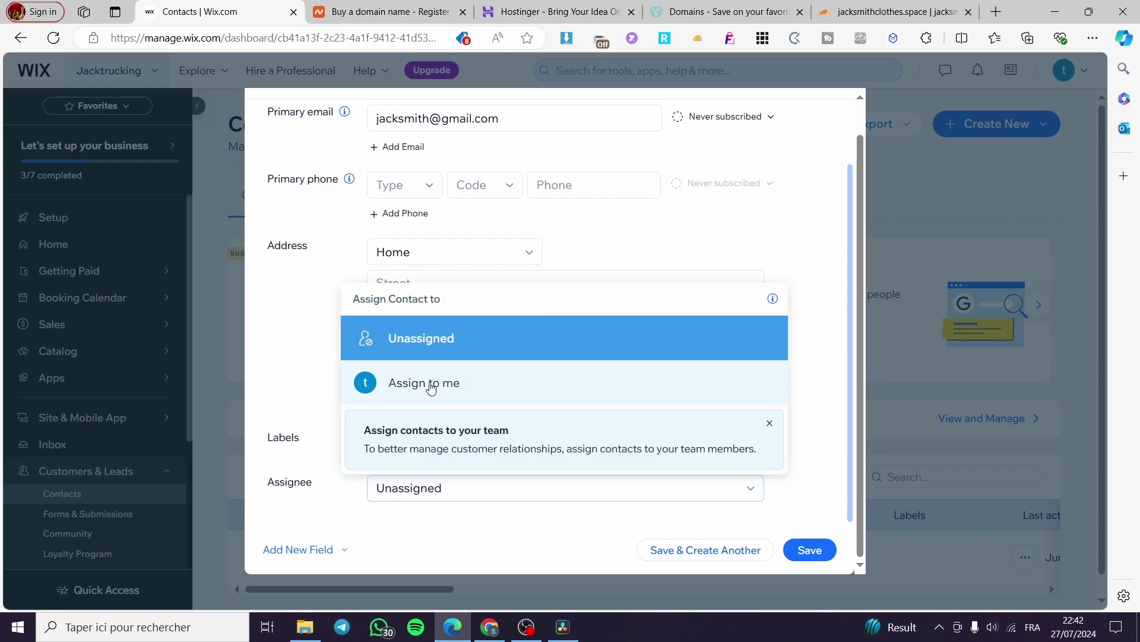
left_click(297, 355)
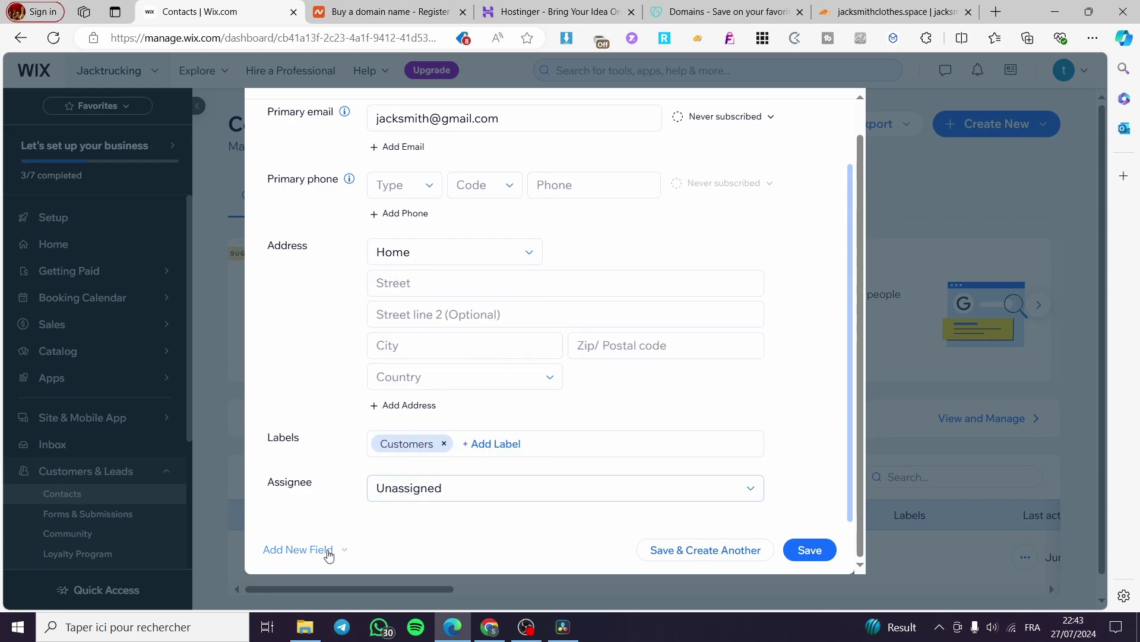
left_click(341, 550)
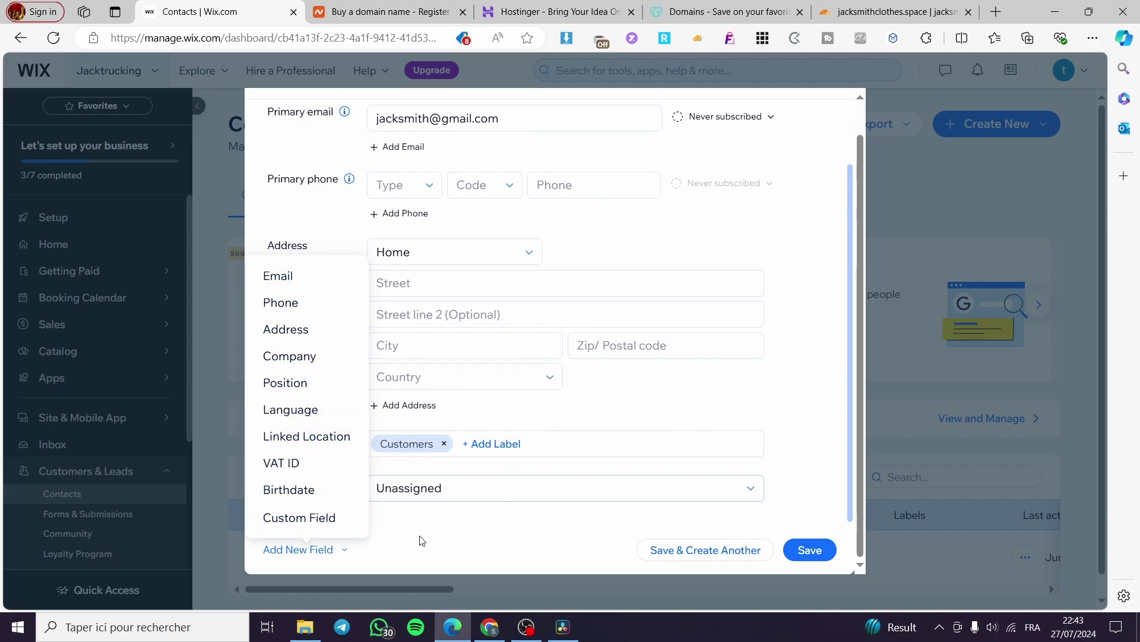
left_click(448, 524)
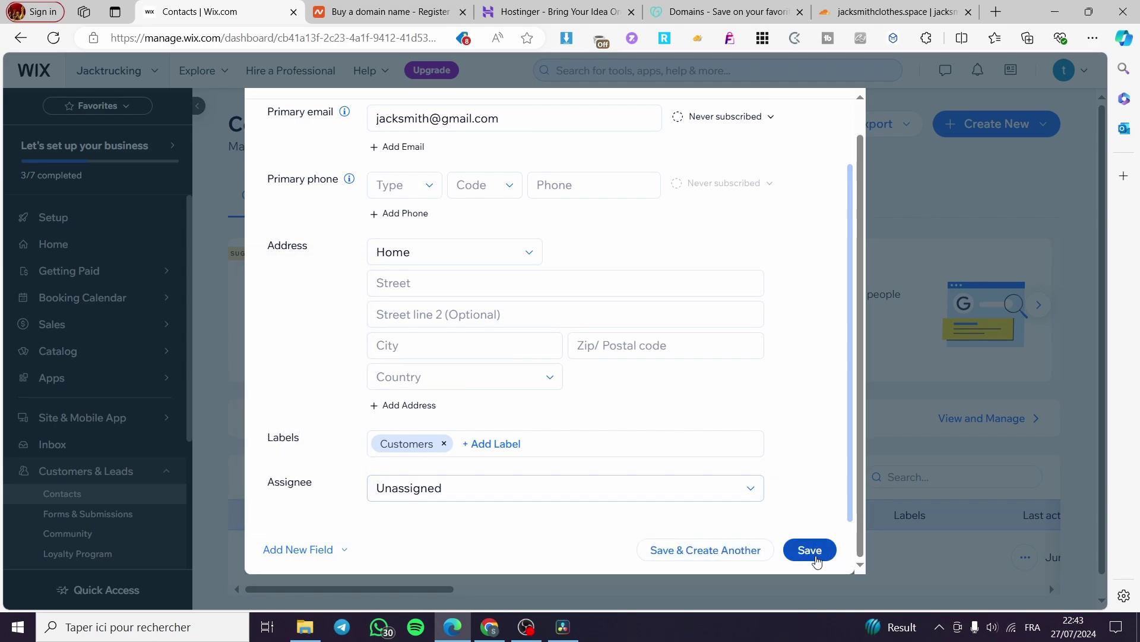
Step: Save the contact and dismiss the email campaign suggestion and confirmation banner
left_click(805, 550)
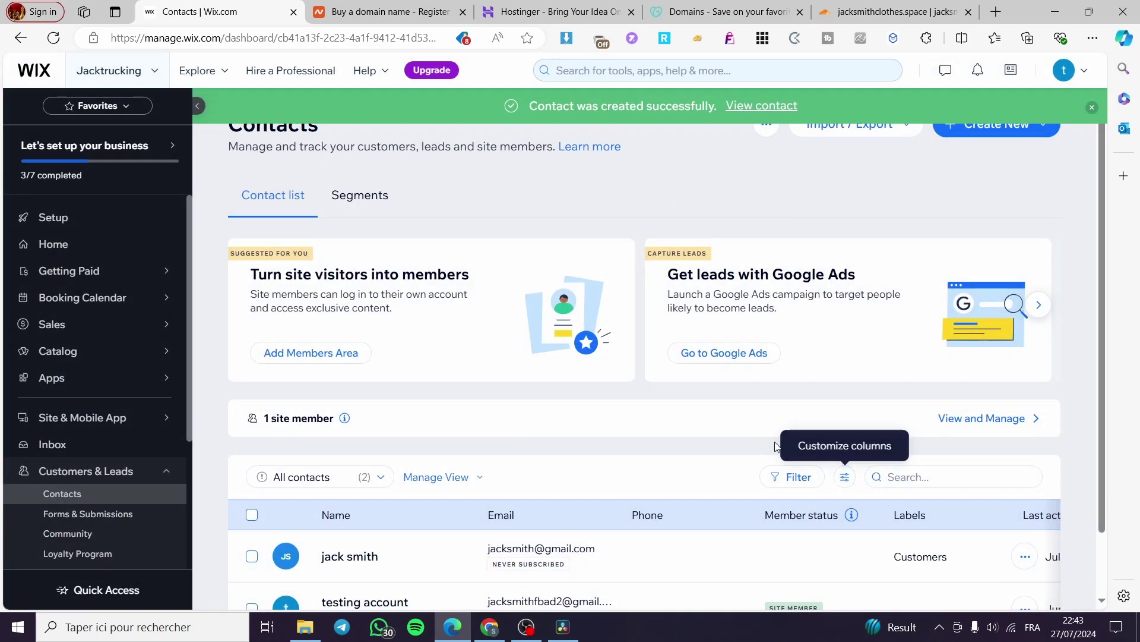
scroll(772, 511, "down", 2)
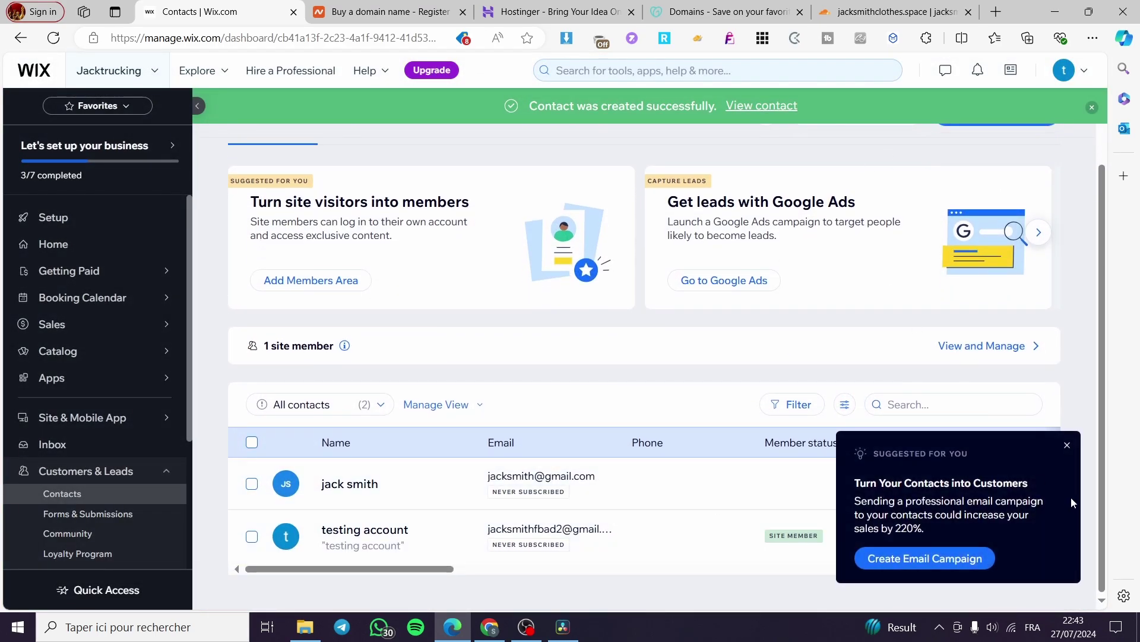
left_click(1068, 449)
scroll(1002, 431, "up", 2)
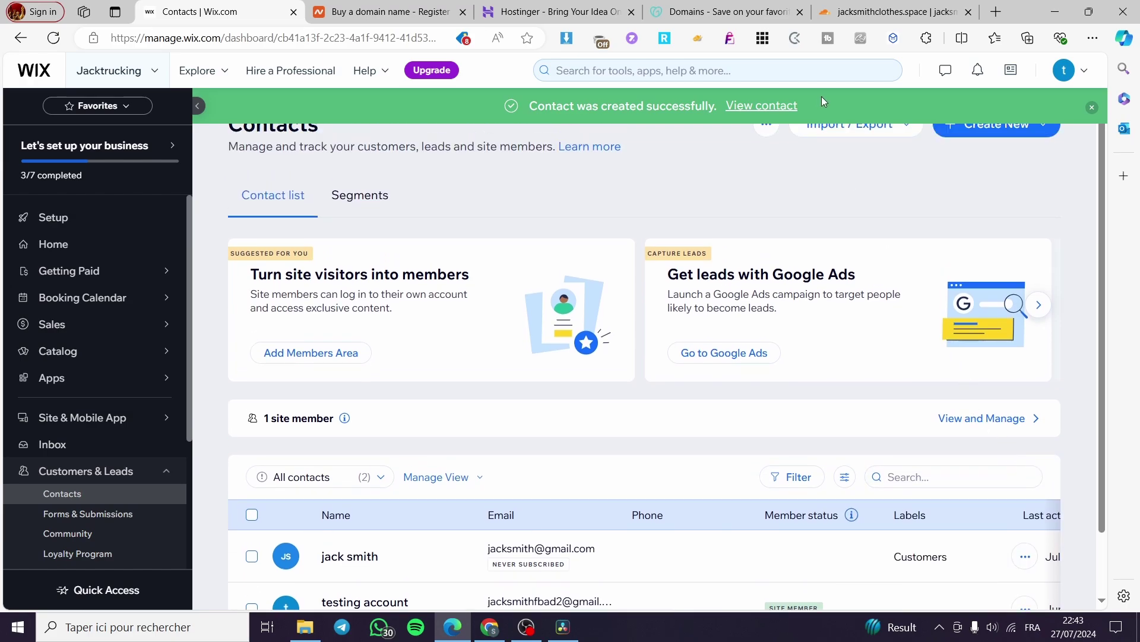
left_click(1091, 108)
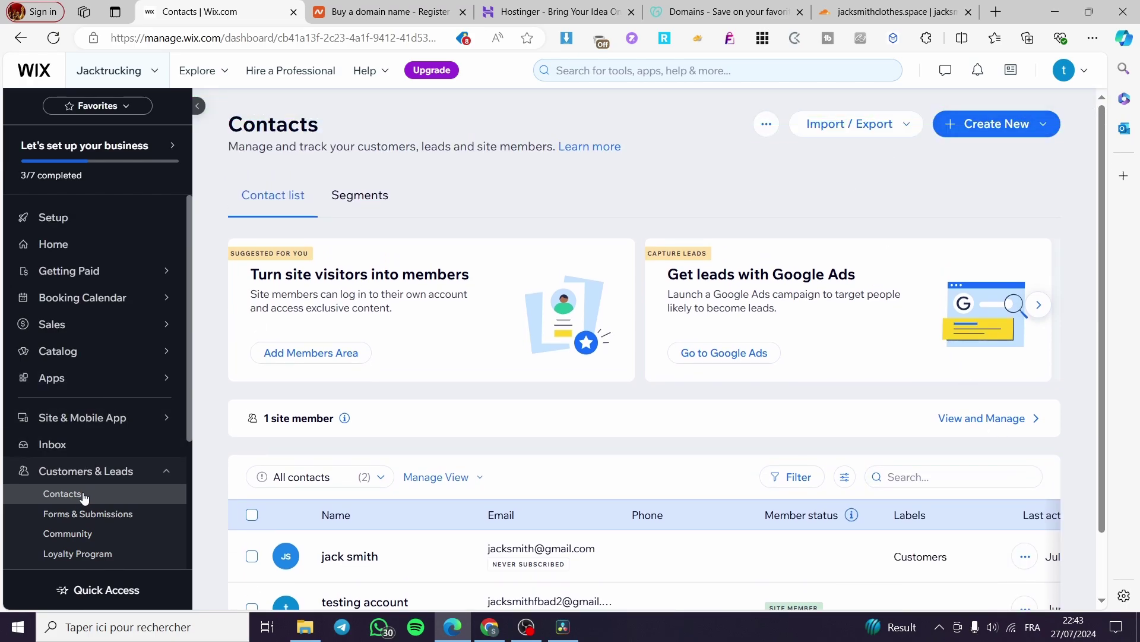
Step: Go to Forms & Submissions and start a new blank form, 'My Form'
left_click(82, 515)
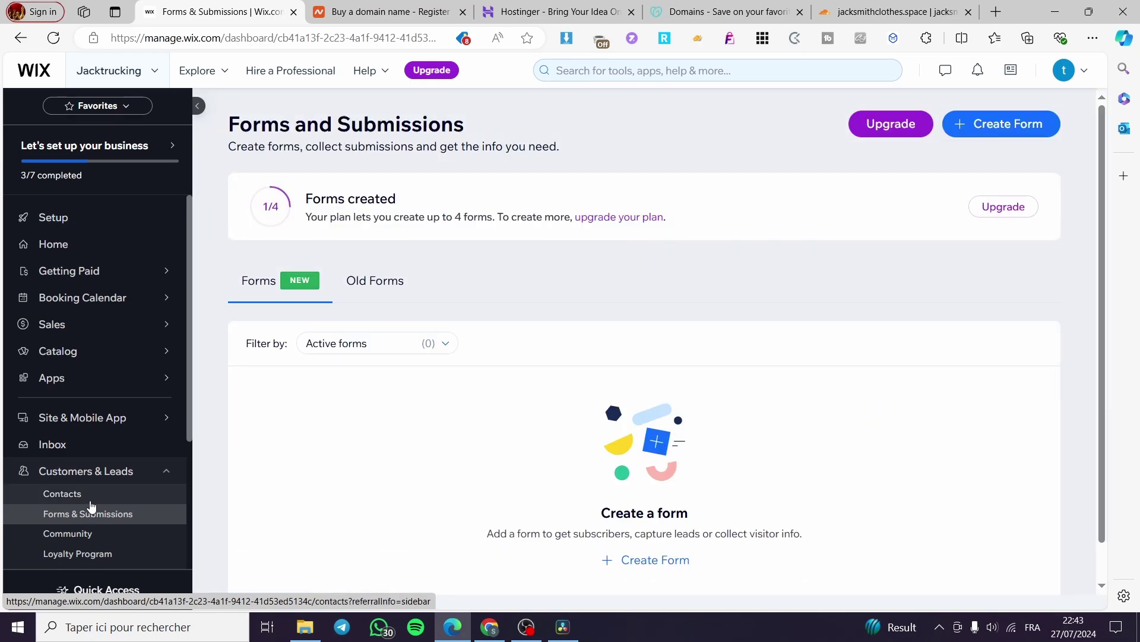
left_click(652, 562)
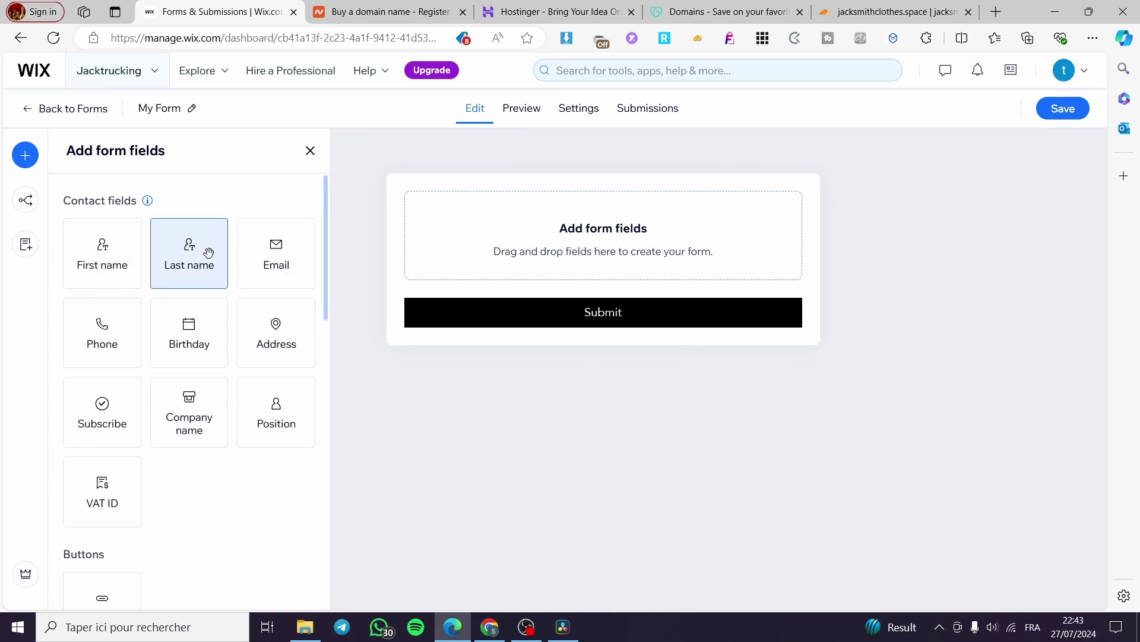
Step: Add First name, Last name and Email fields above Submit in 'My Form' and save it
left_click_drag(134, 264, 588, 262)
left_click_drag(189, 255, 409, 307)
left_click_drag(277, 255, 537, 336)
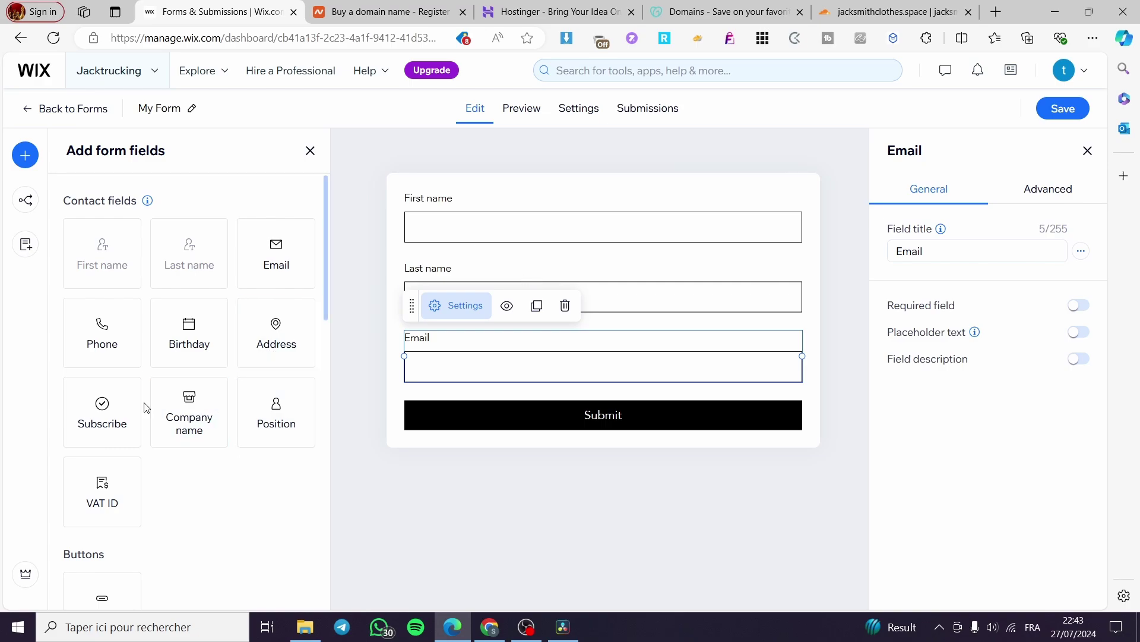
scroll(178, 416, "down", 5)
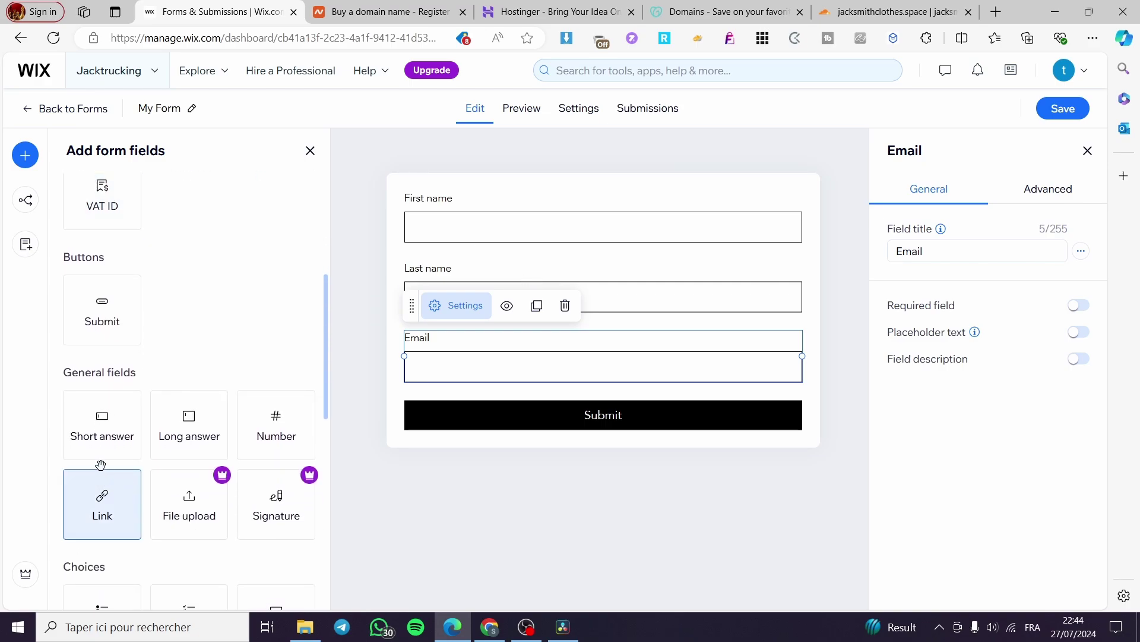
scroll(248, 359, "up", 3)
scroll(98, 350, "down", 6)
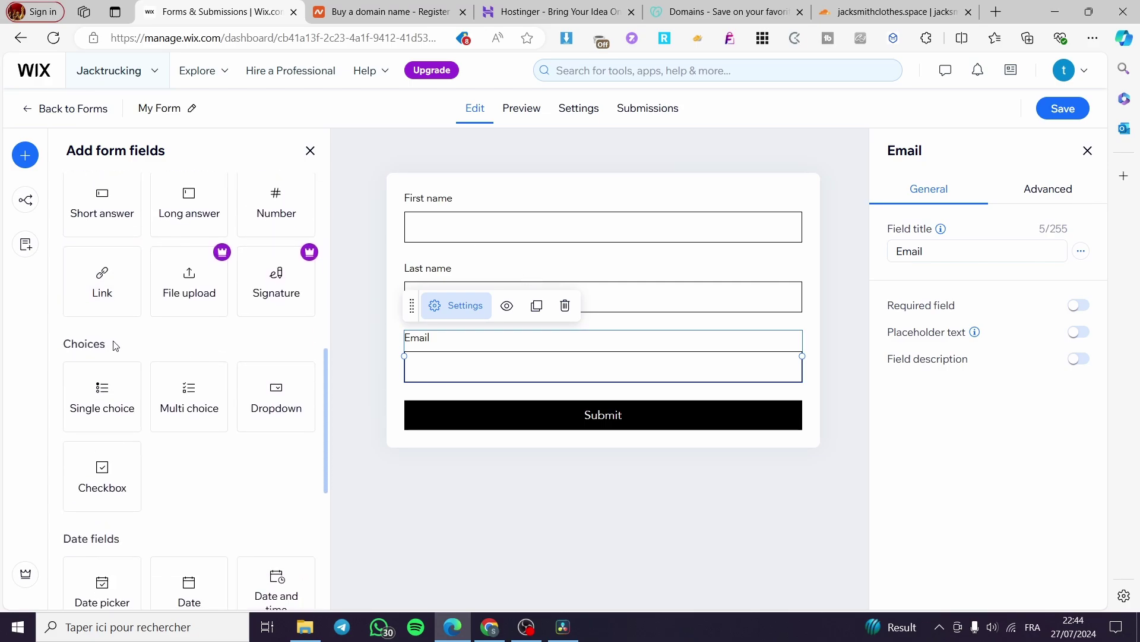
scroll(209, 358, "up", 1)
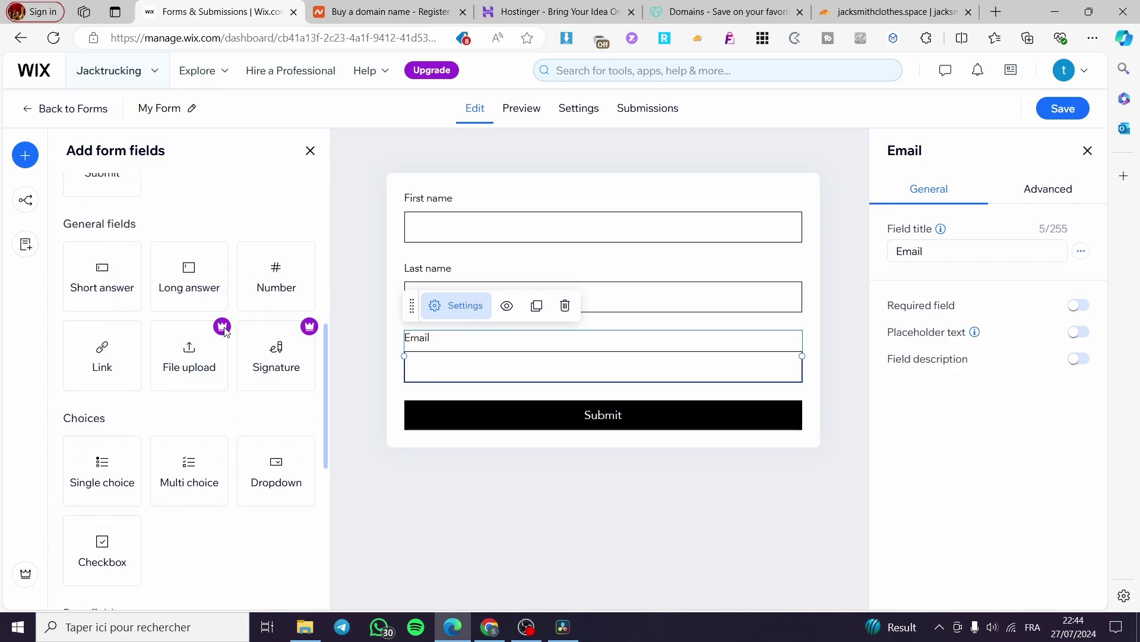
scroll(156, 394, "up", 7)
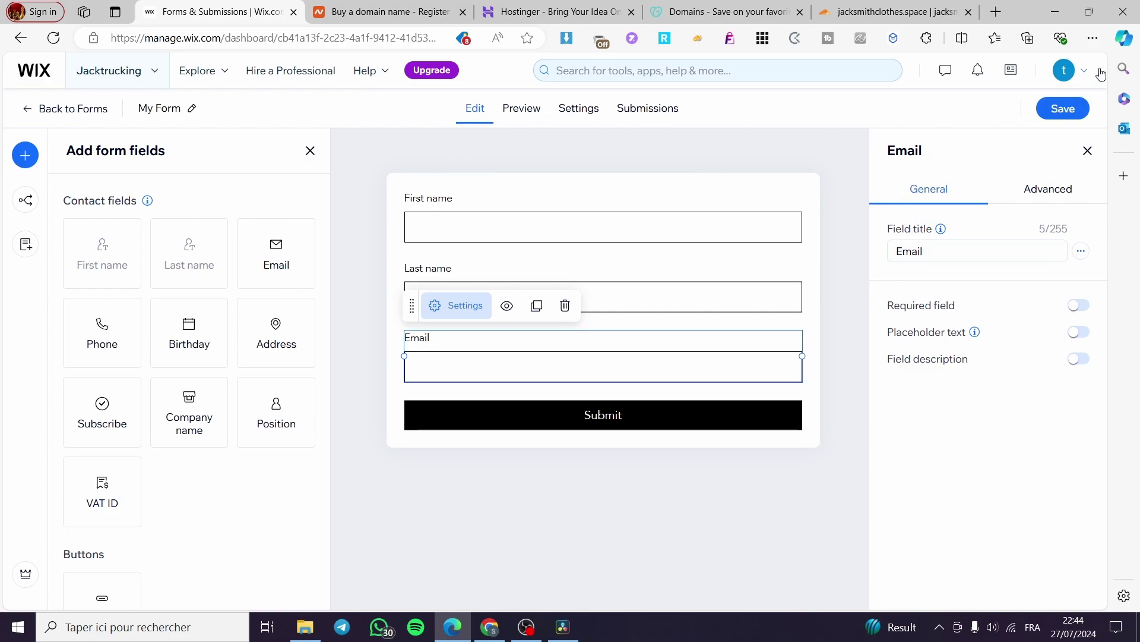
left_click(1063, 108)
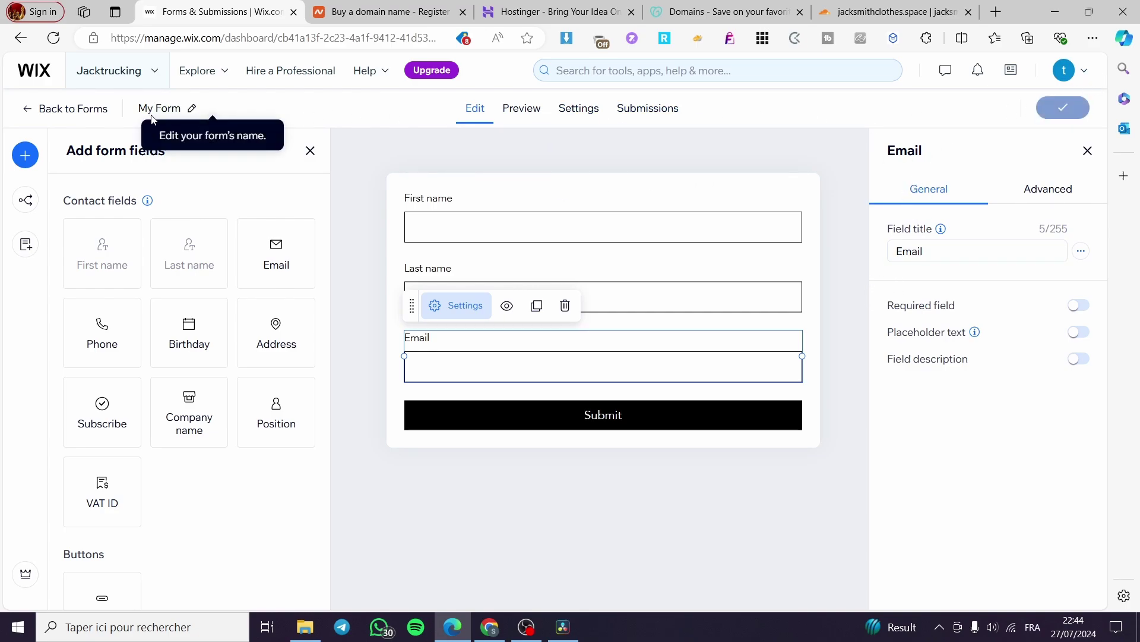
Step: Exit the form editor and go to the Community Overview page
left_click(59, 109)
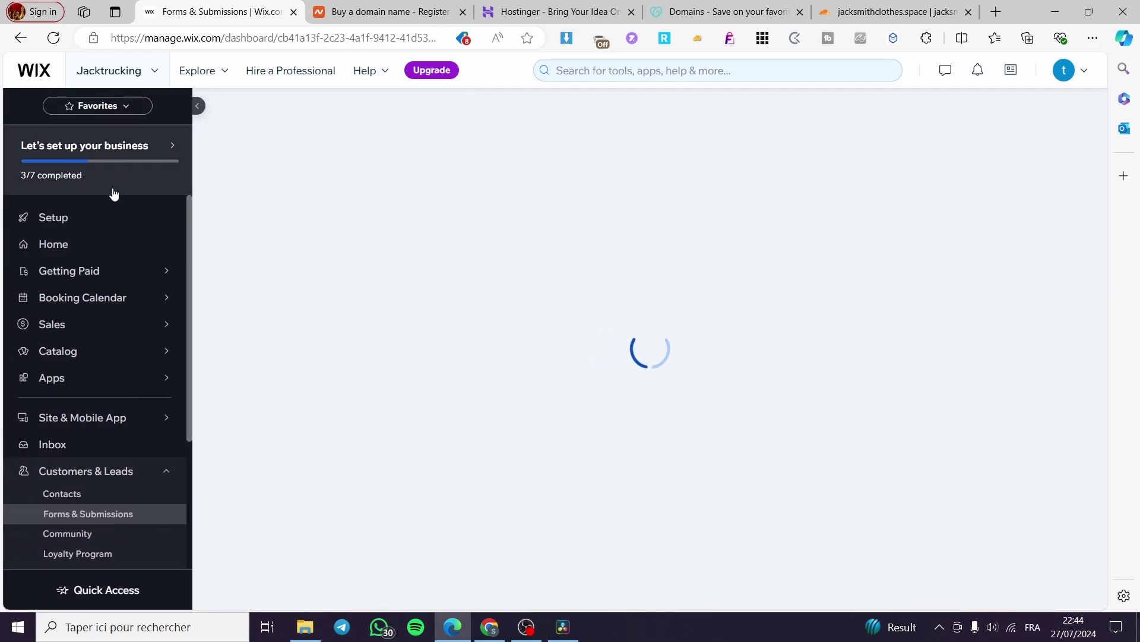
left_click(88, 543)
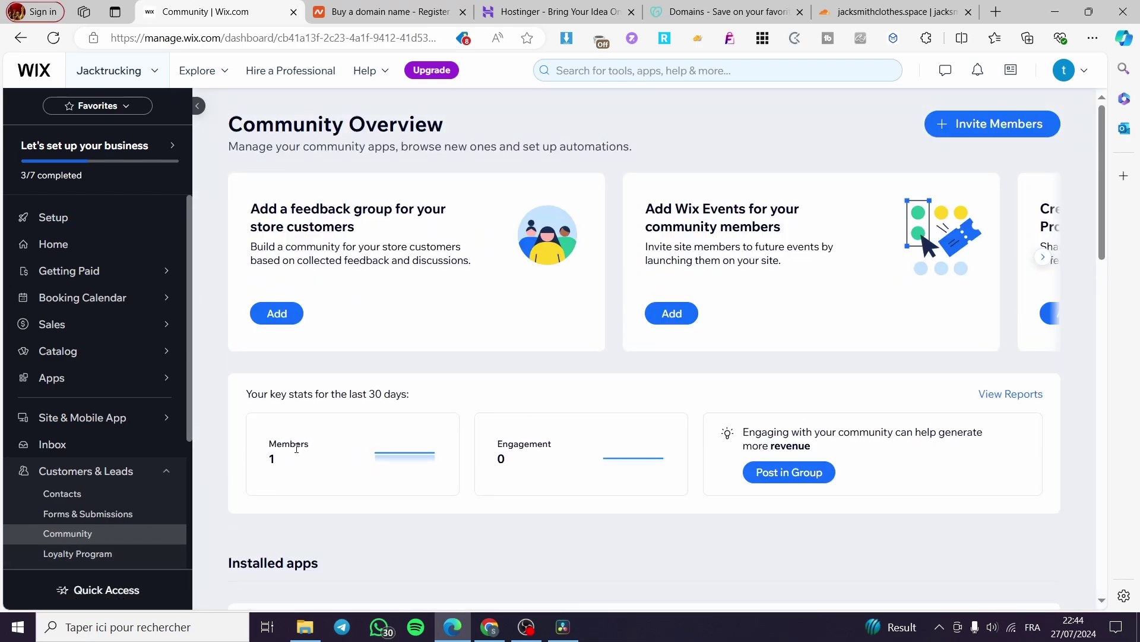
Step: Go to the Loyalty Program page under Customers & Leads
left_click(82, 555)
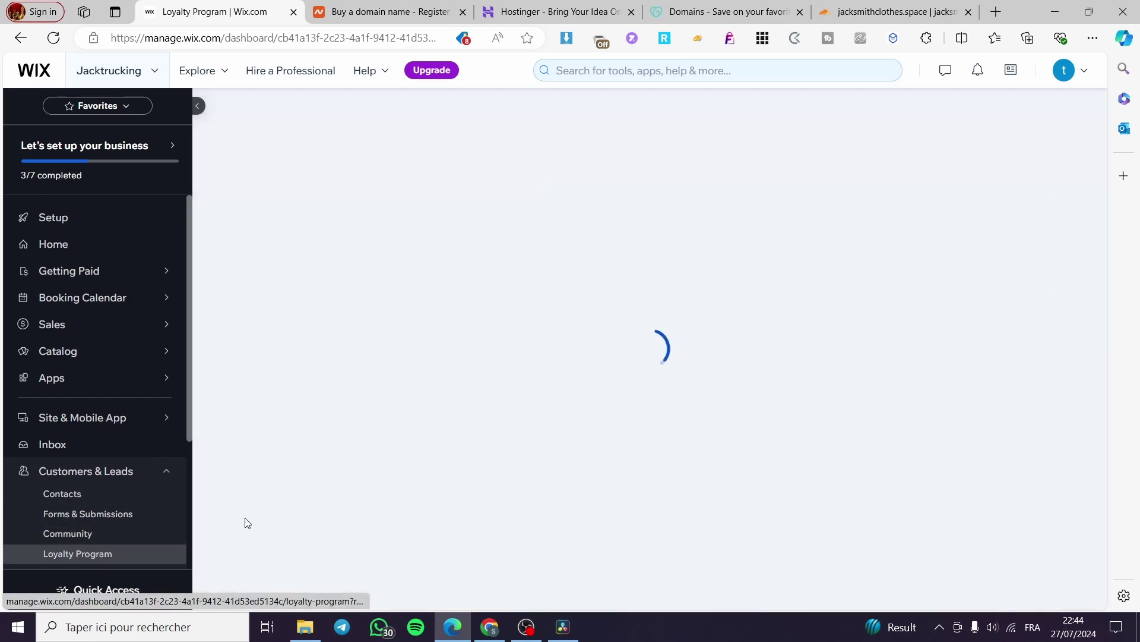